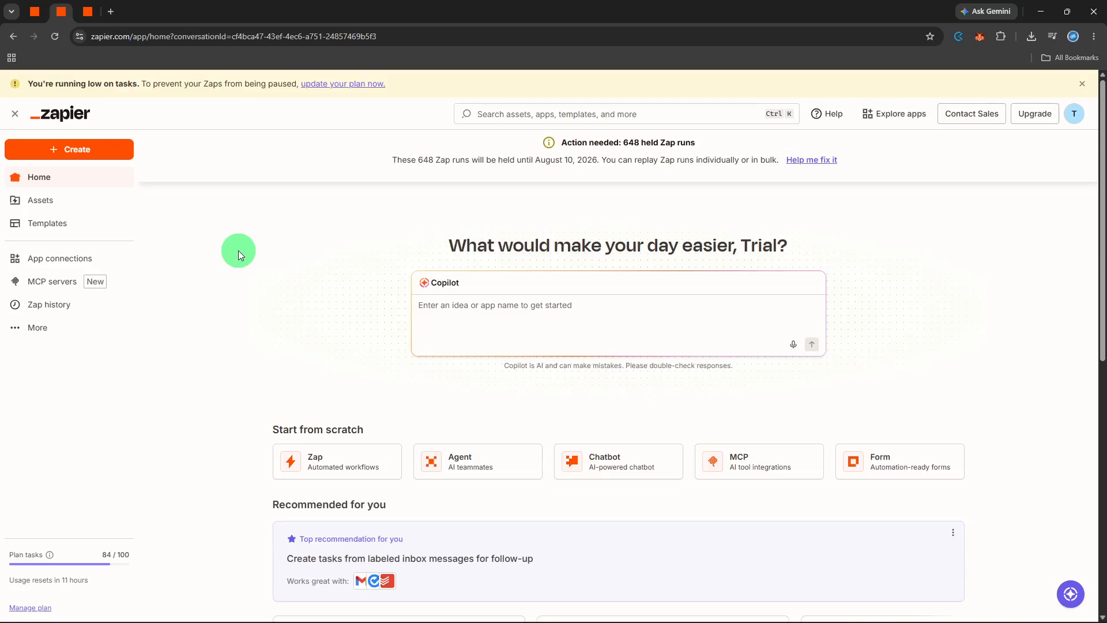
Create a new Zap and choose Typeform as its trigger app.
left_click(88, 154)
left_click(85, 189)
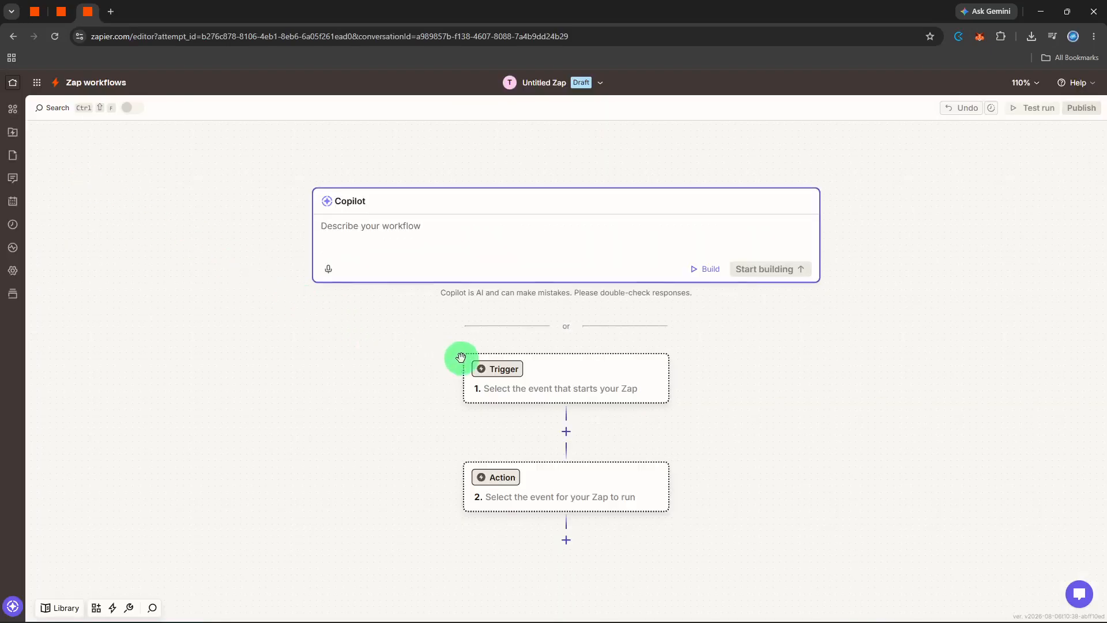
left_click(487, 368)
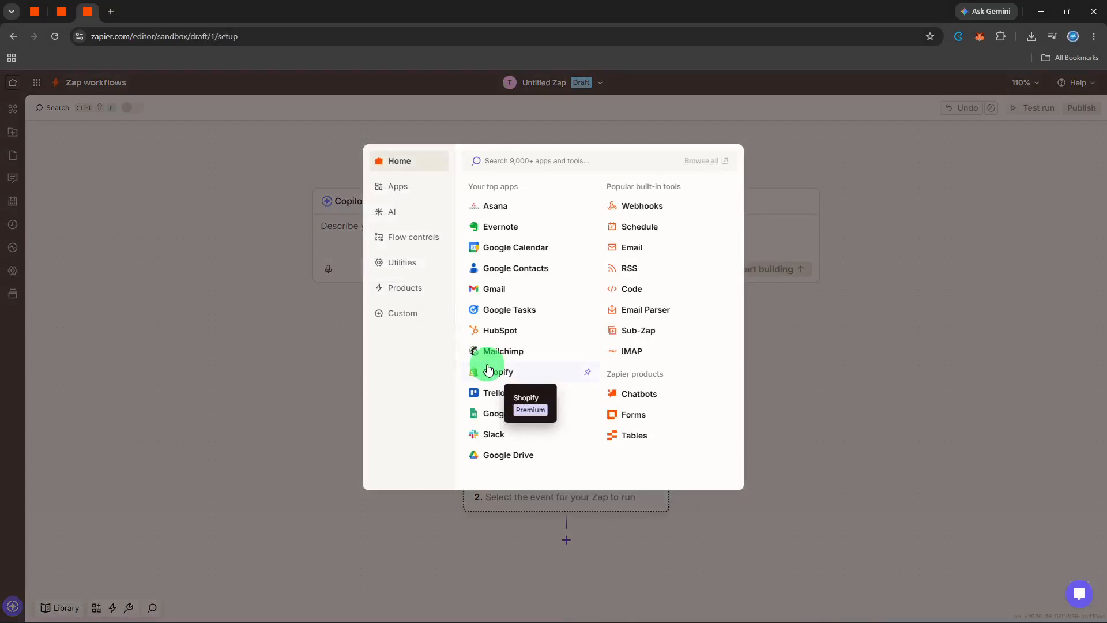
type("form")
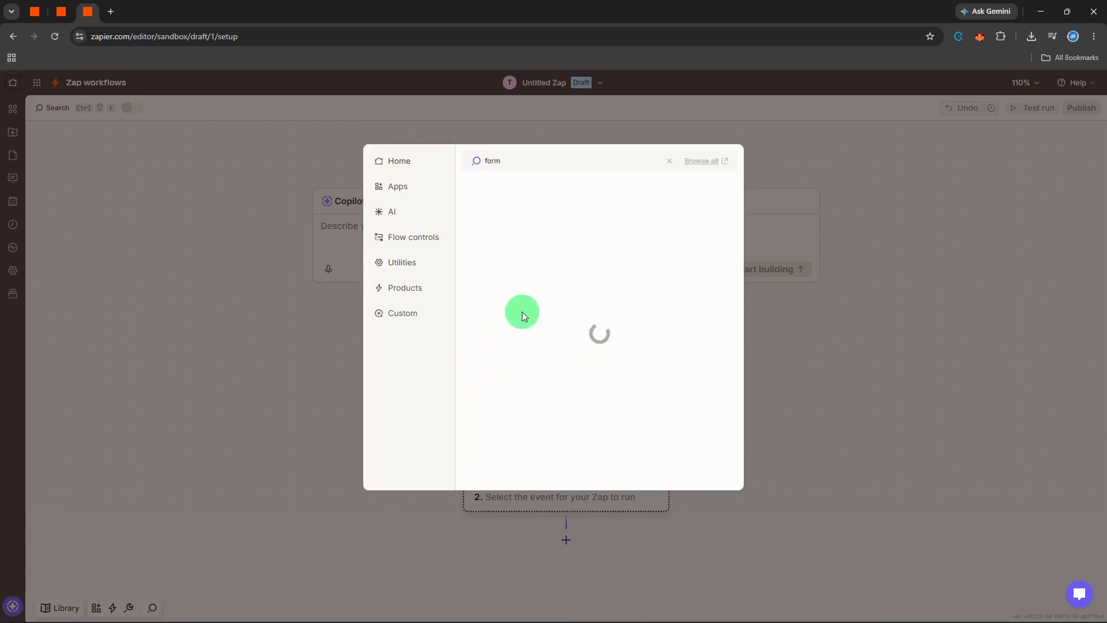
left_click(545, 198)
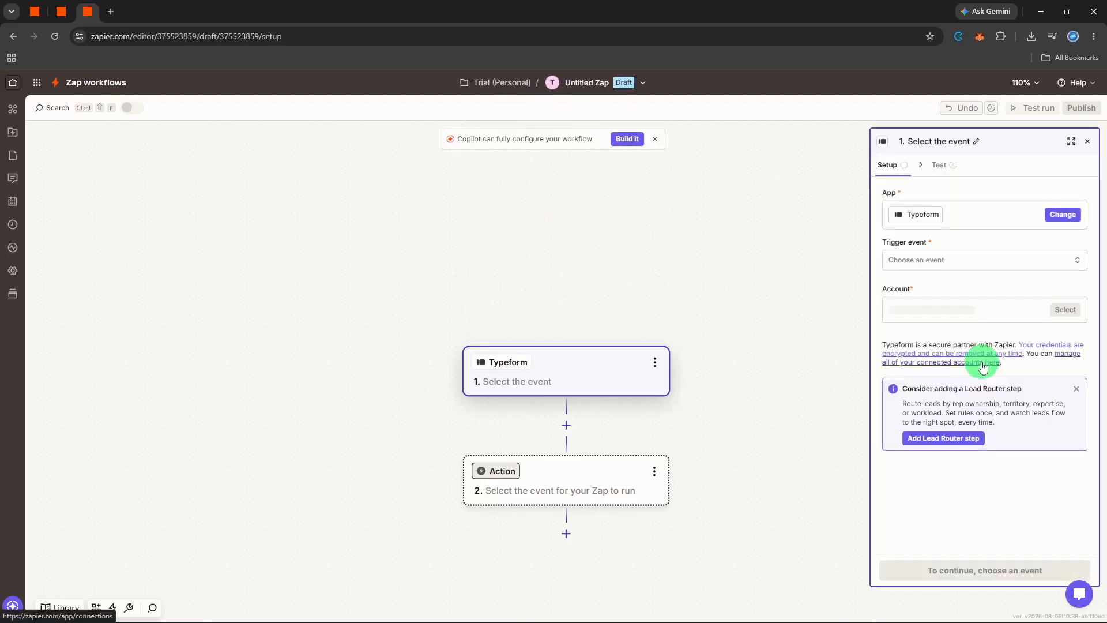
Set the Typeform trigger event to New Entry and continue to its configuration.
left_click(974, 269)
left_click(780, 390)
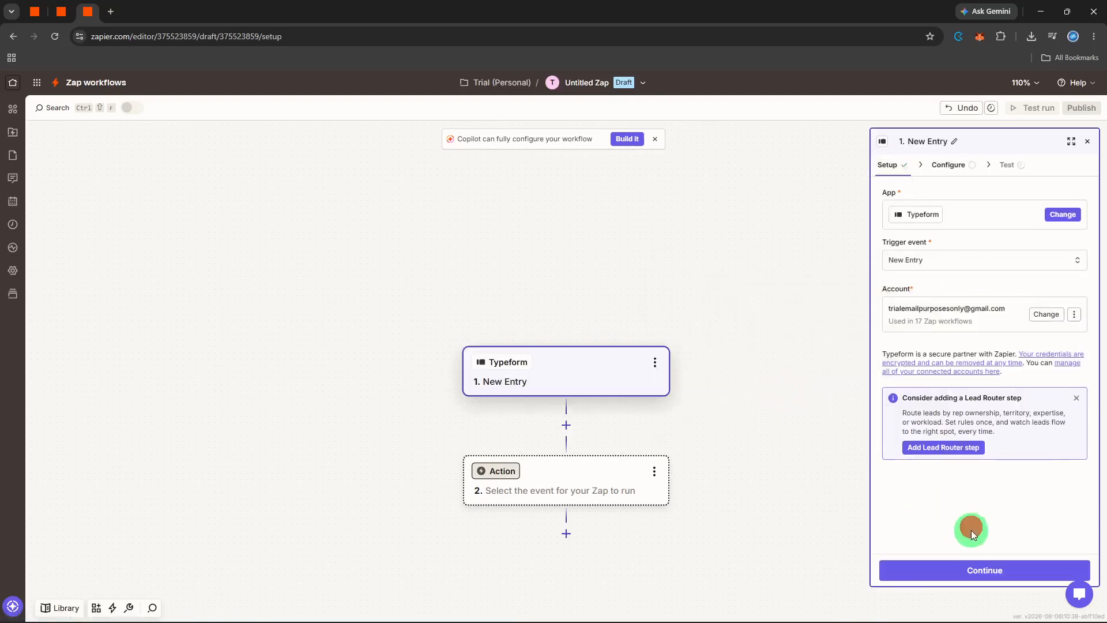
left_click(972, 560)
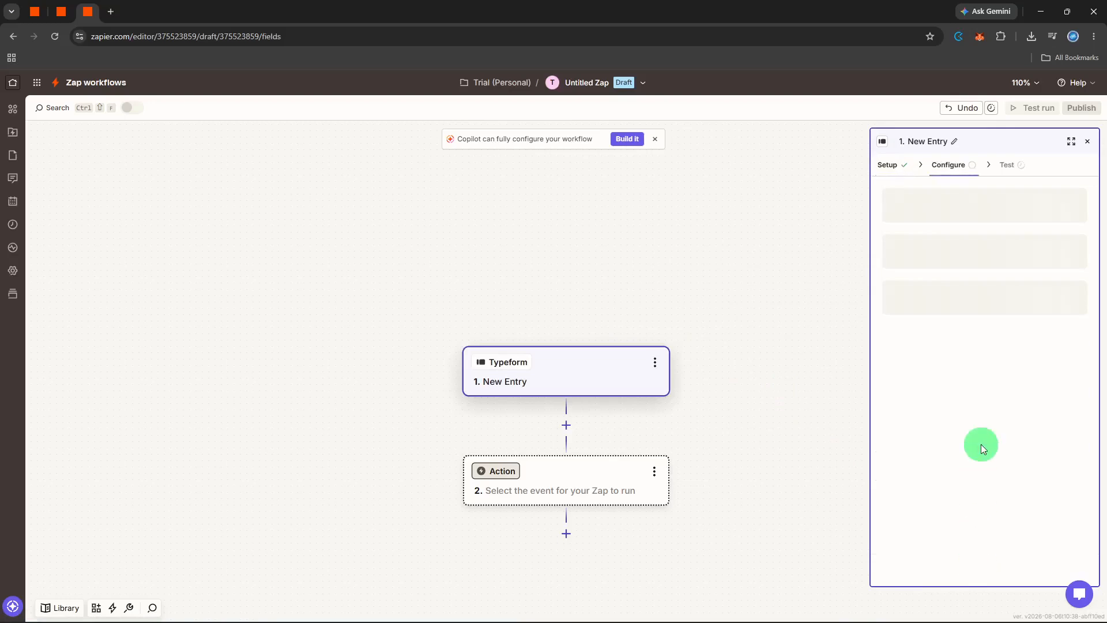
Select the available form for the New Entry trigger and test the trigger.
left_click(972, 209)
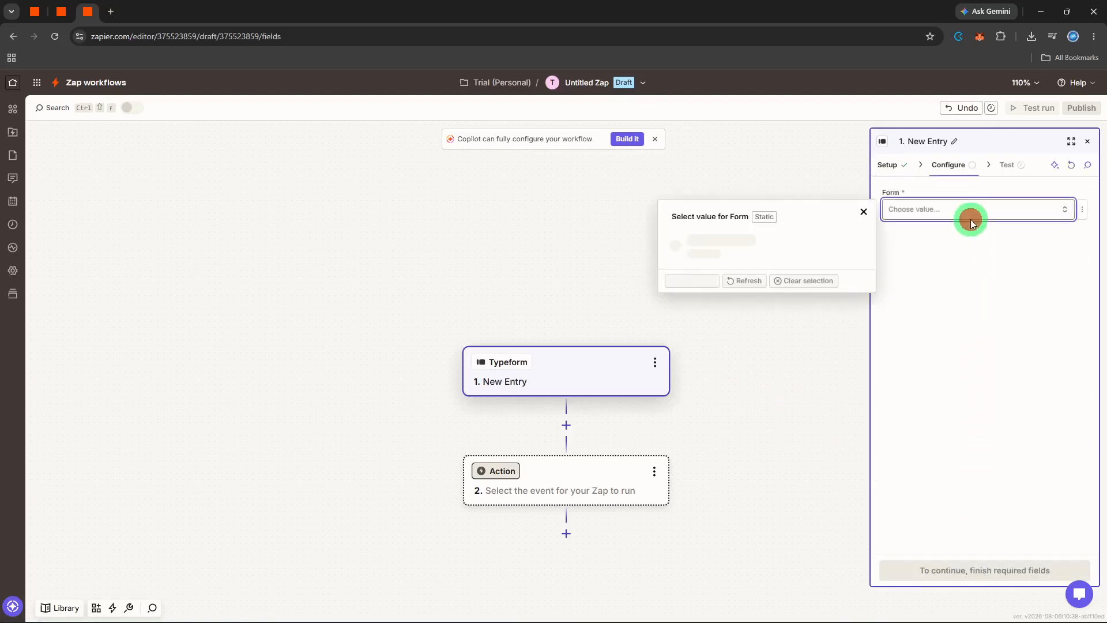
left_click(837, 242)
left_click(984, 568)
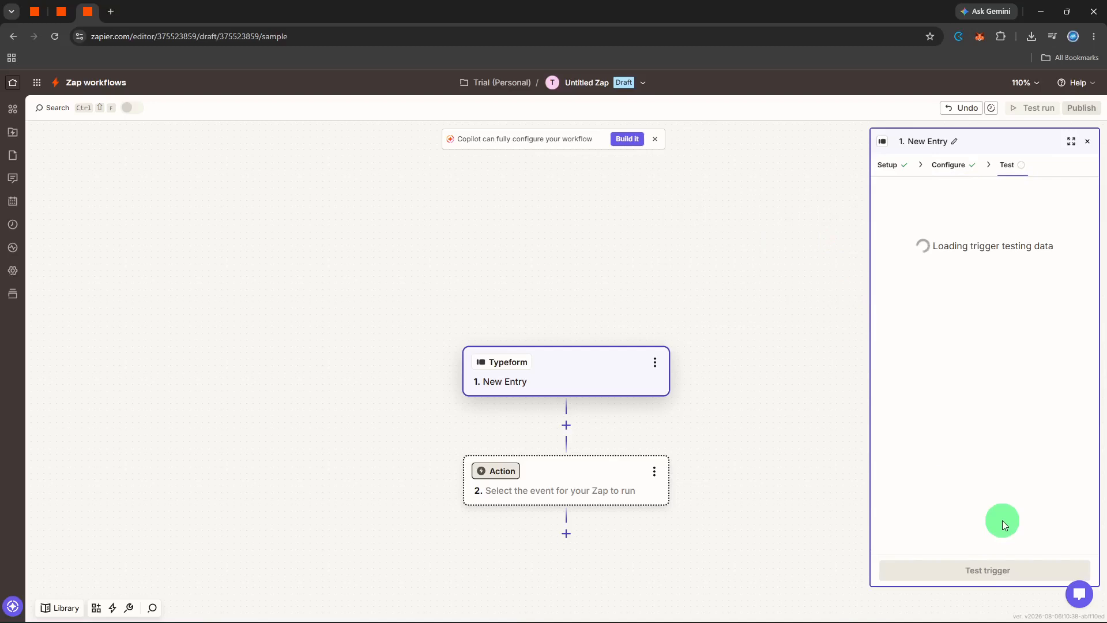
left_click(996, 563)
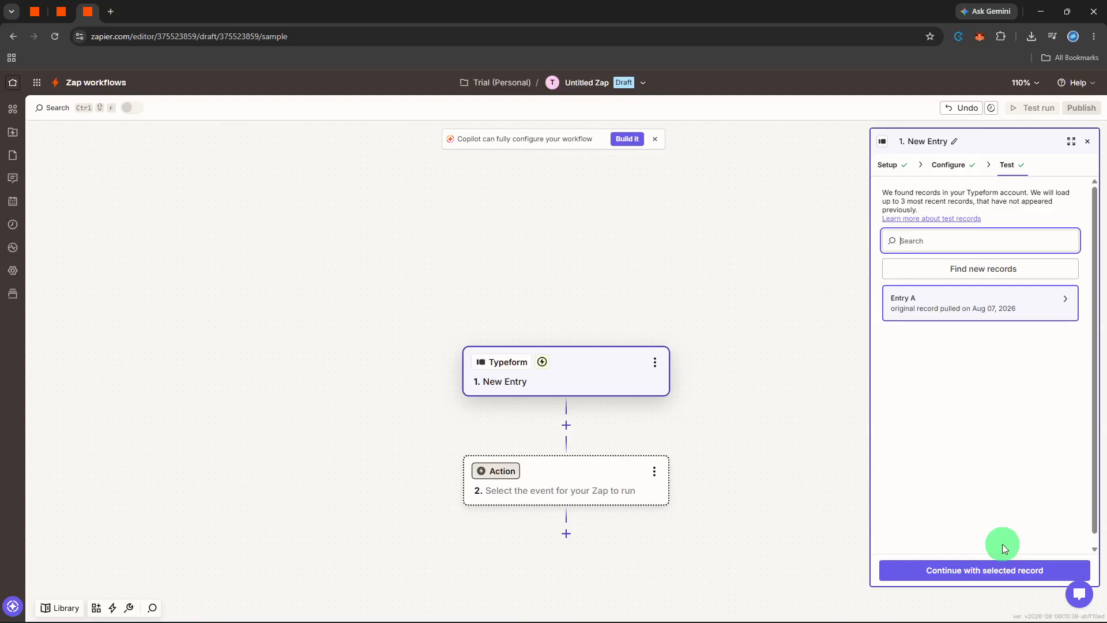
Set up the action step with HubSpot and the Find Deal event, and continue to its configuration.
left_click(538, 474)
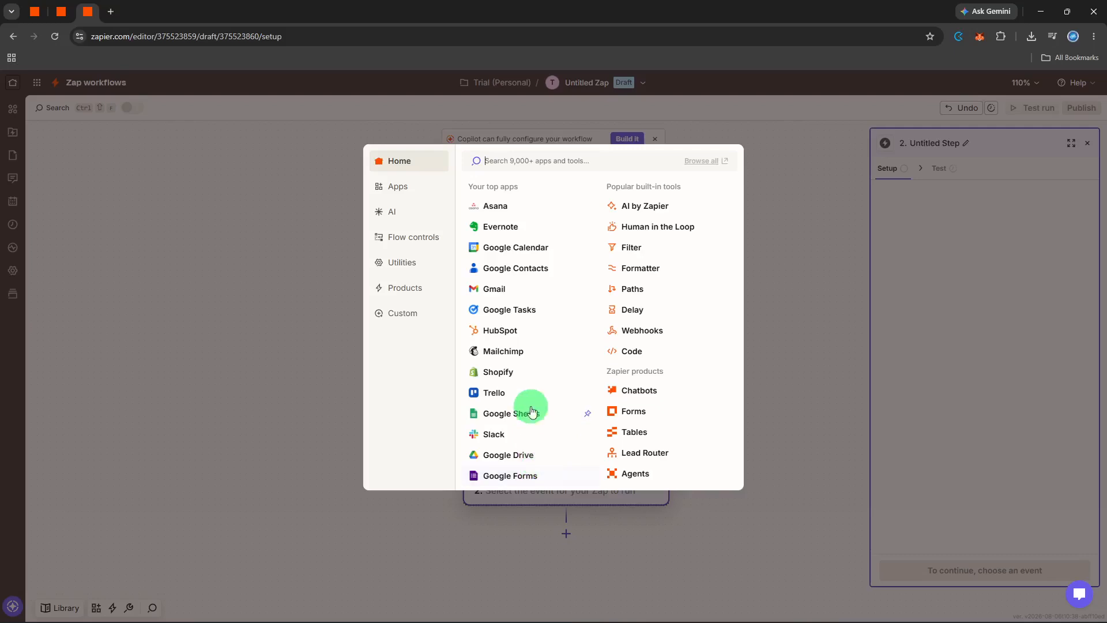
left_click(519, 329)
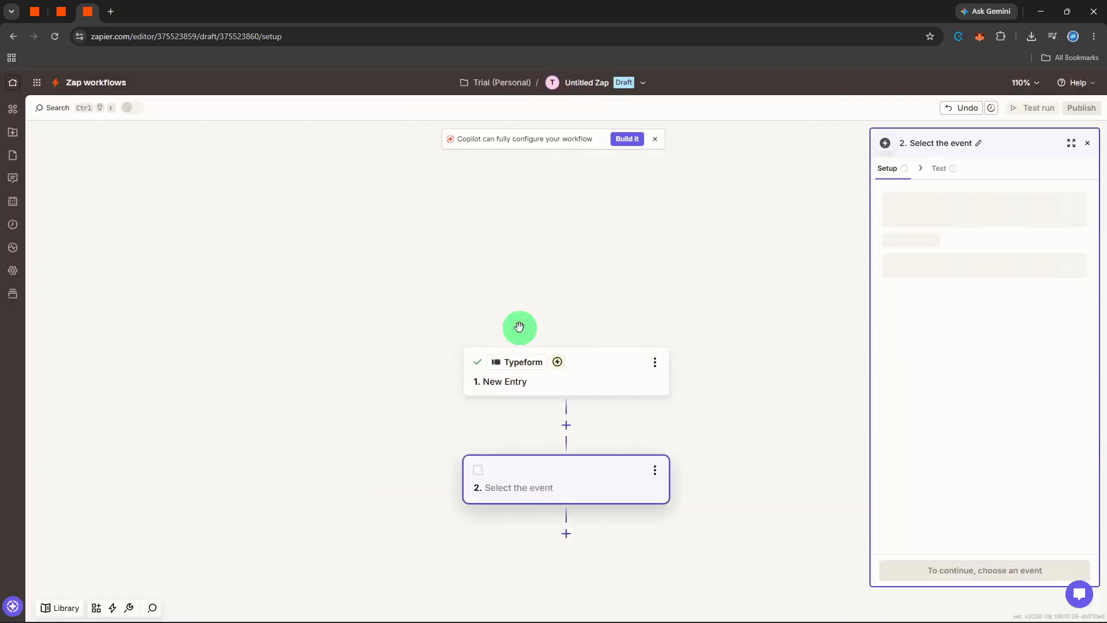
left_click(994, 259)
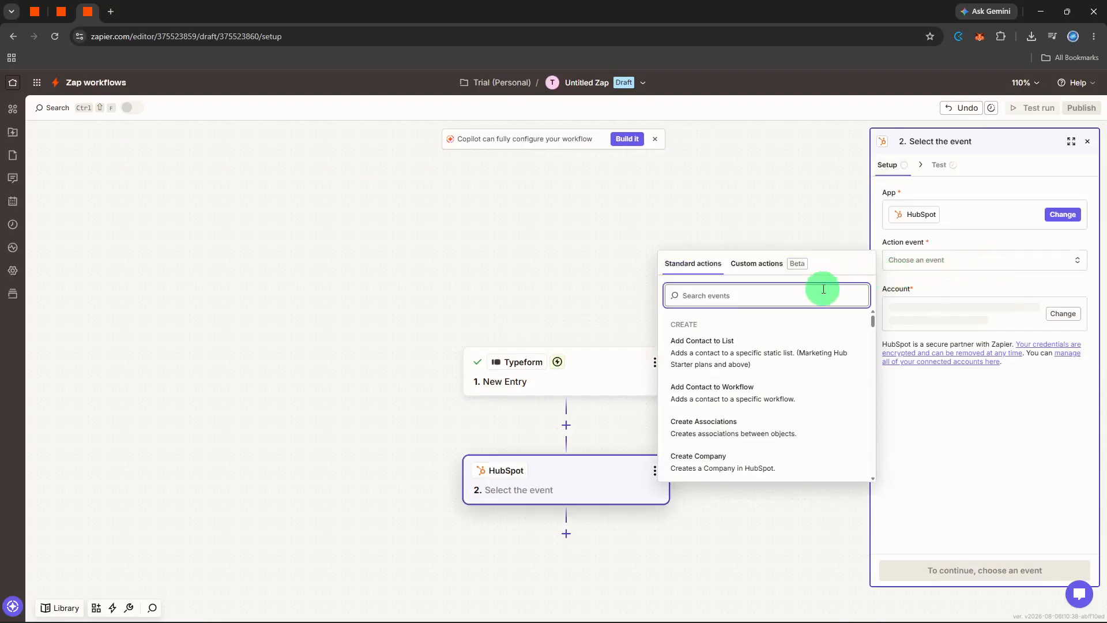
type("find dea")
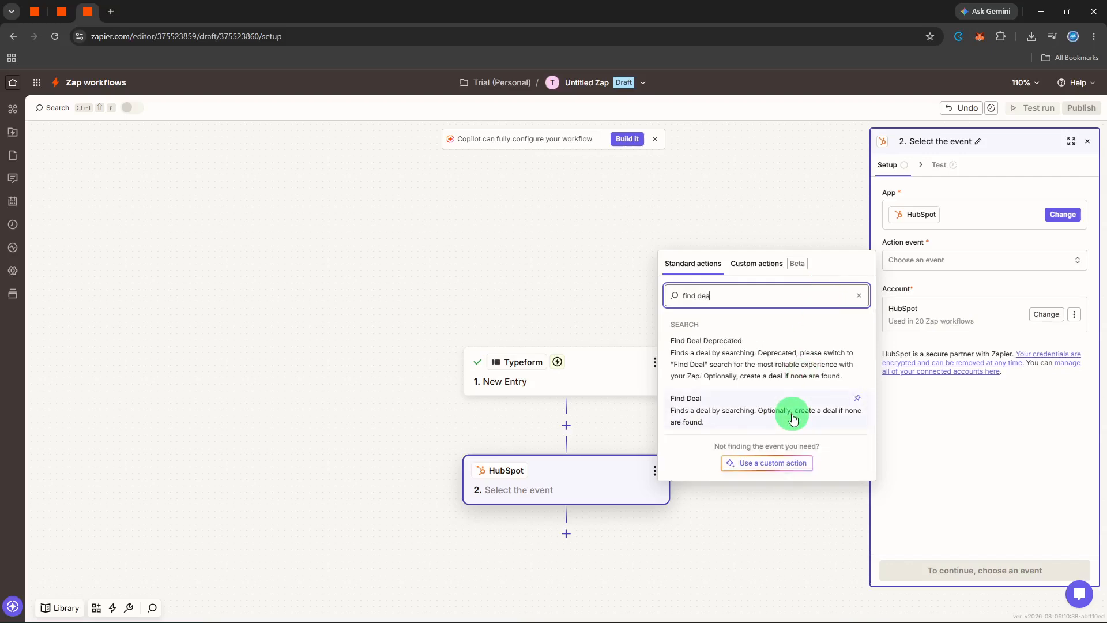
left_click(794, 417)
left_click(986, 568)
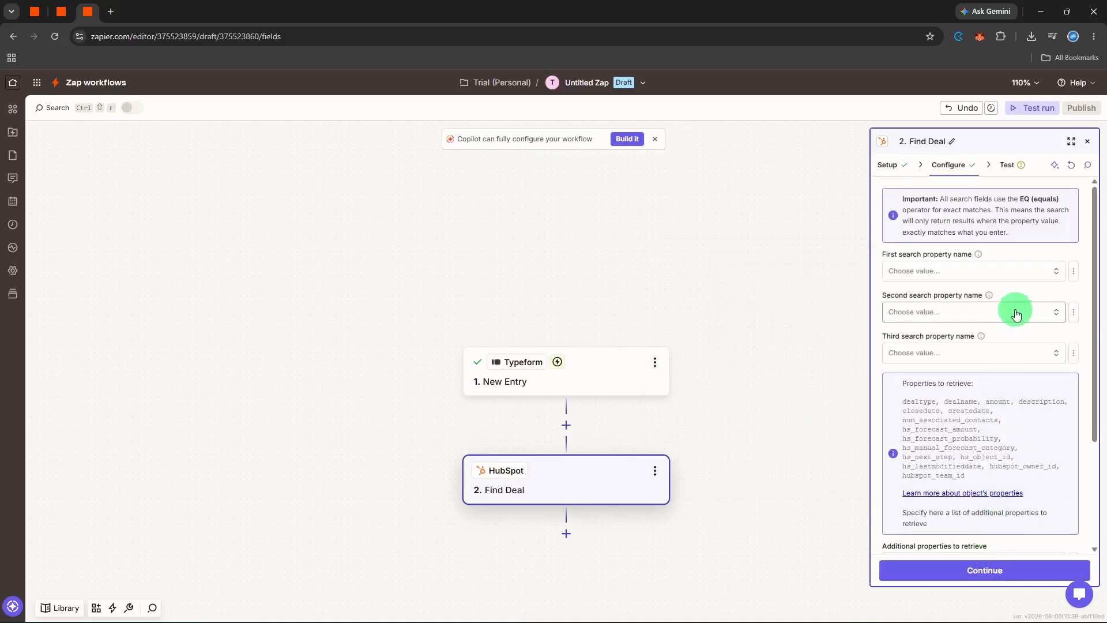
Set the first search property to Deal revenue: Amount with the value 10000.
left_click(1021, 270)
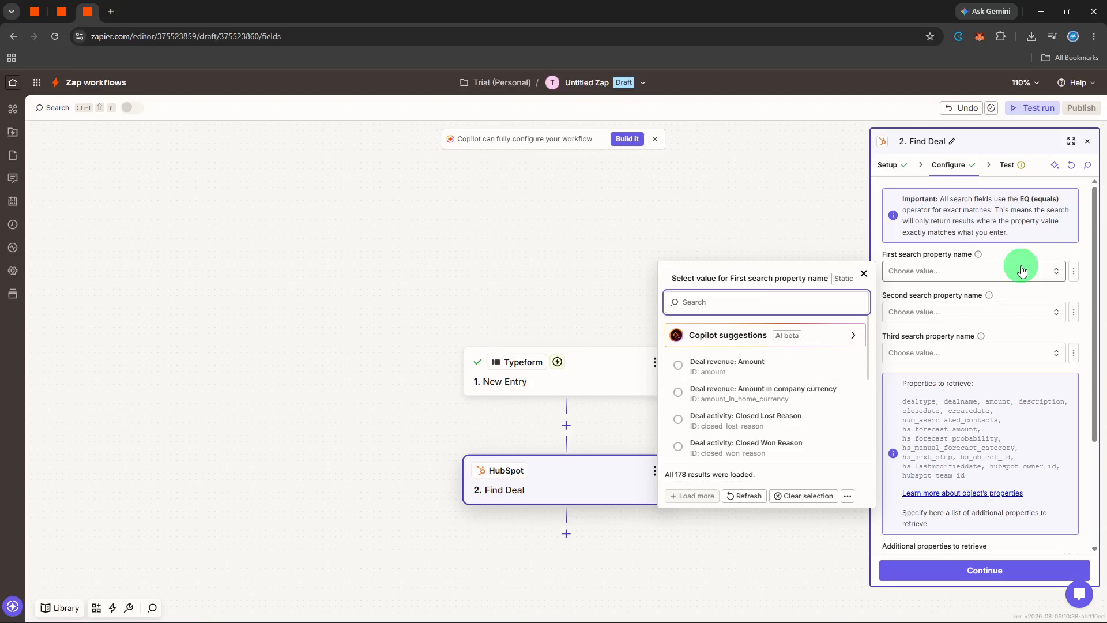
left_click(852, 367)
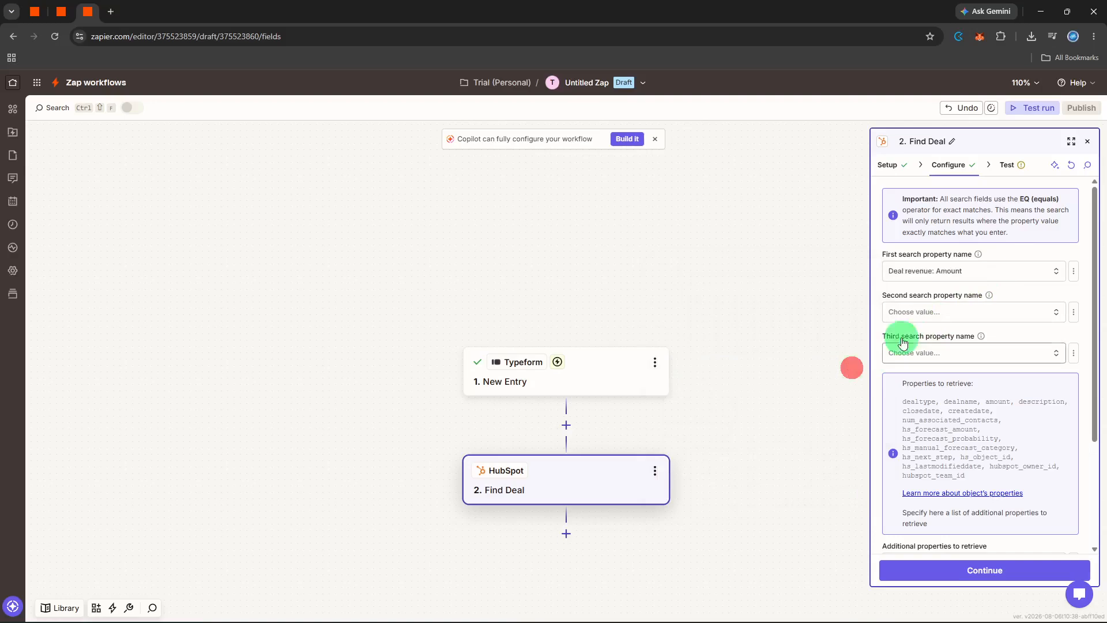
left_click(928, 314)
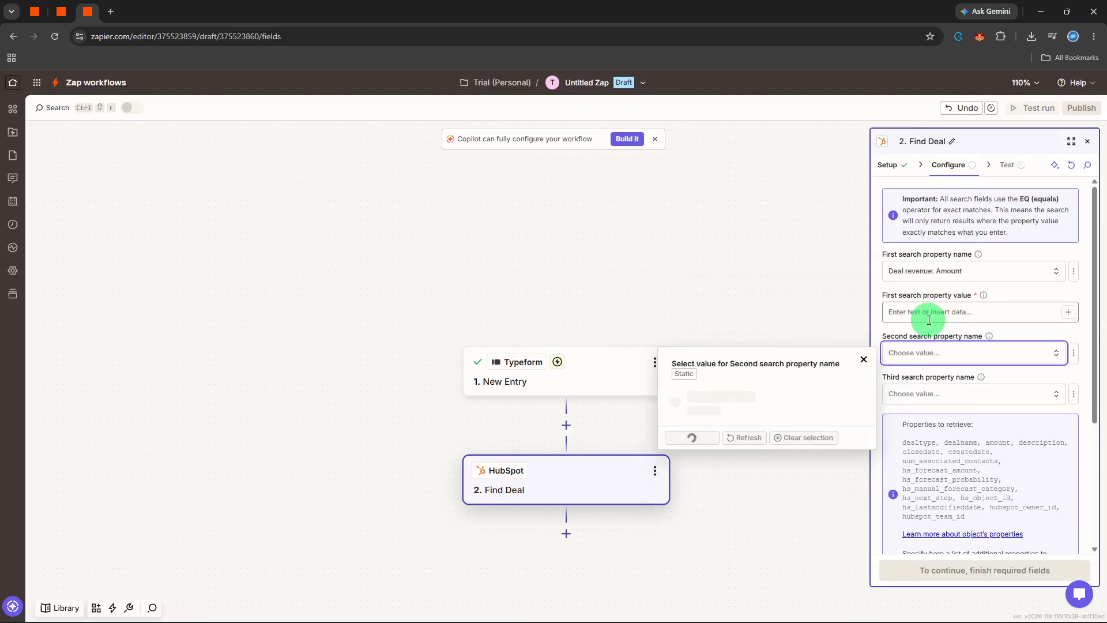
left_click(929, 312)
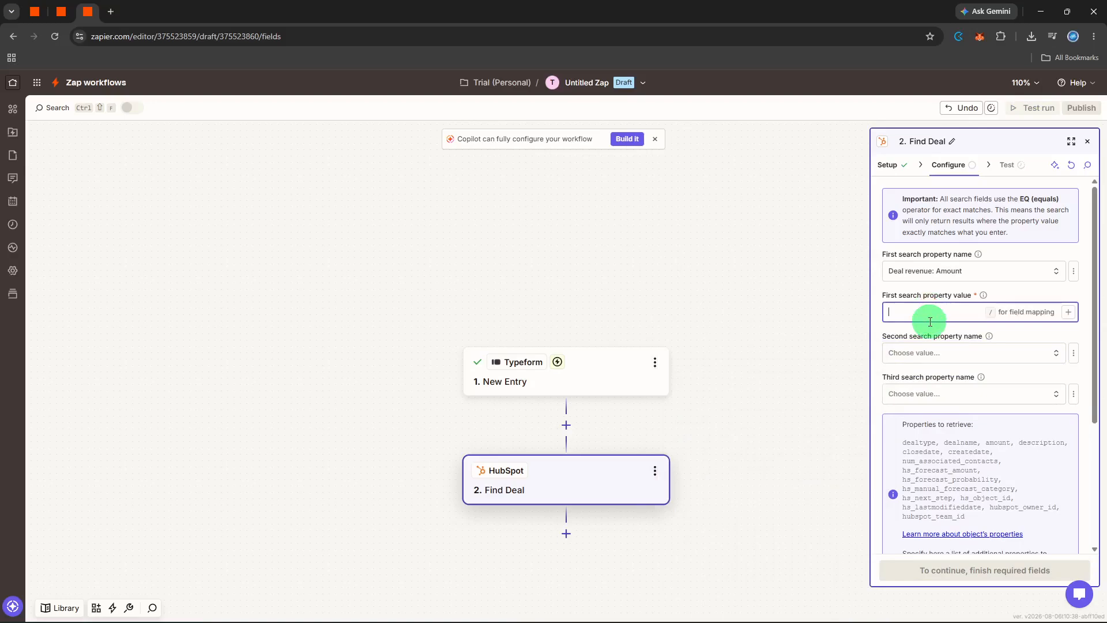
type("10000")
Choose Deal information: Close Date as the second search property of the Find Deal step.
left_click(930, 353)
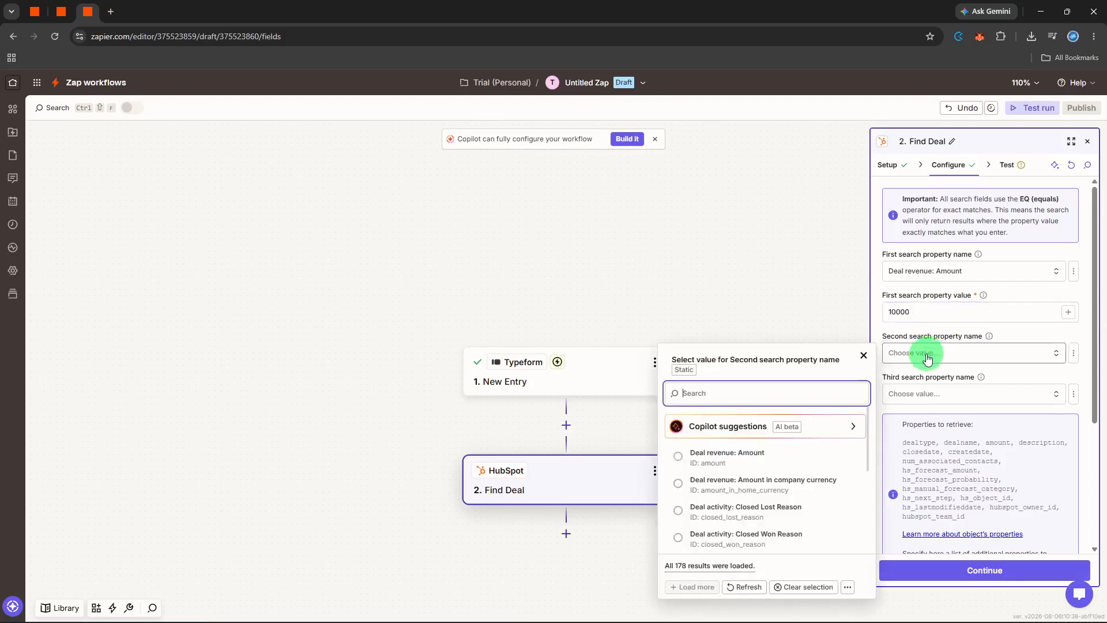
scroll(759, 497, "down", 1)
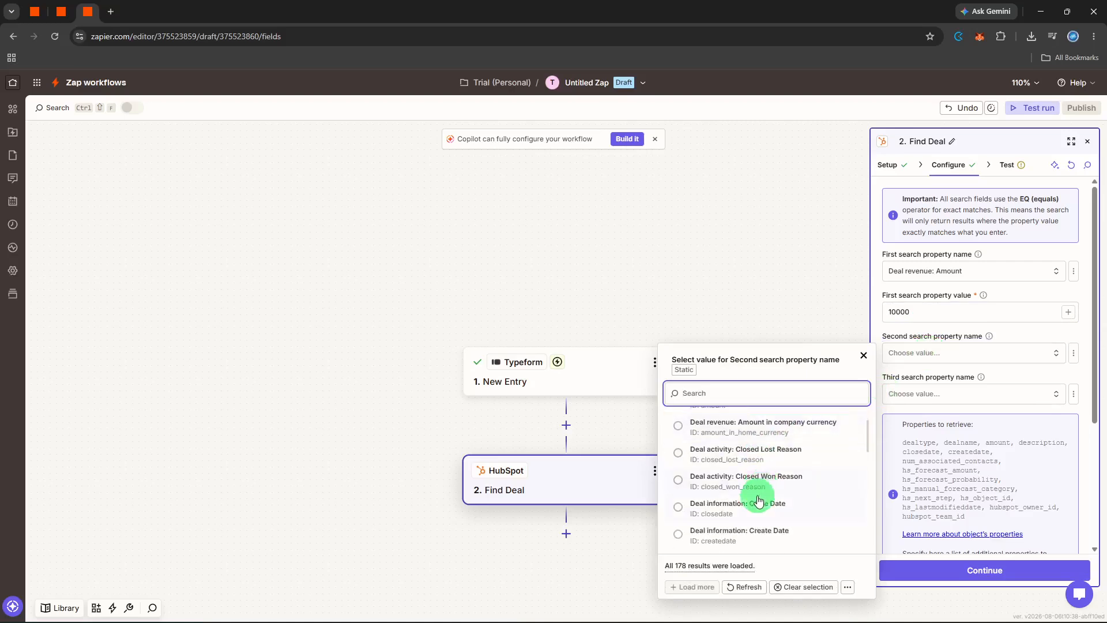
left_click(759, 500)
left_click(966, 401)
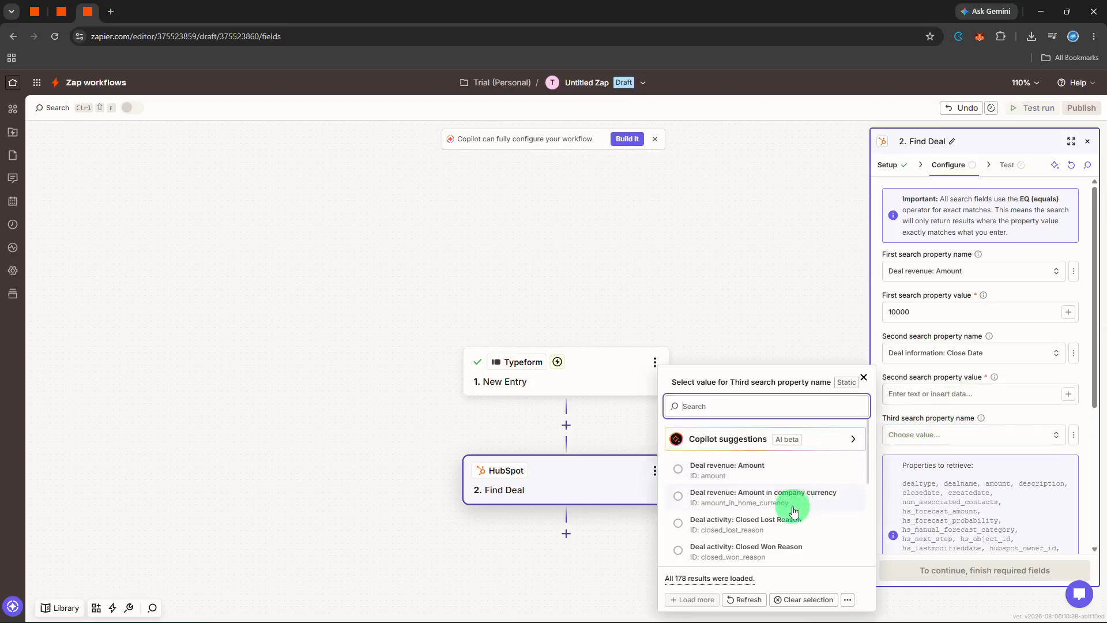
left_click(998, 439)
left_click(991, 398)
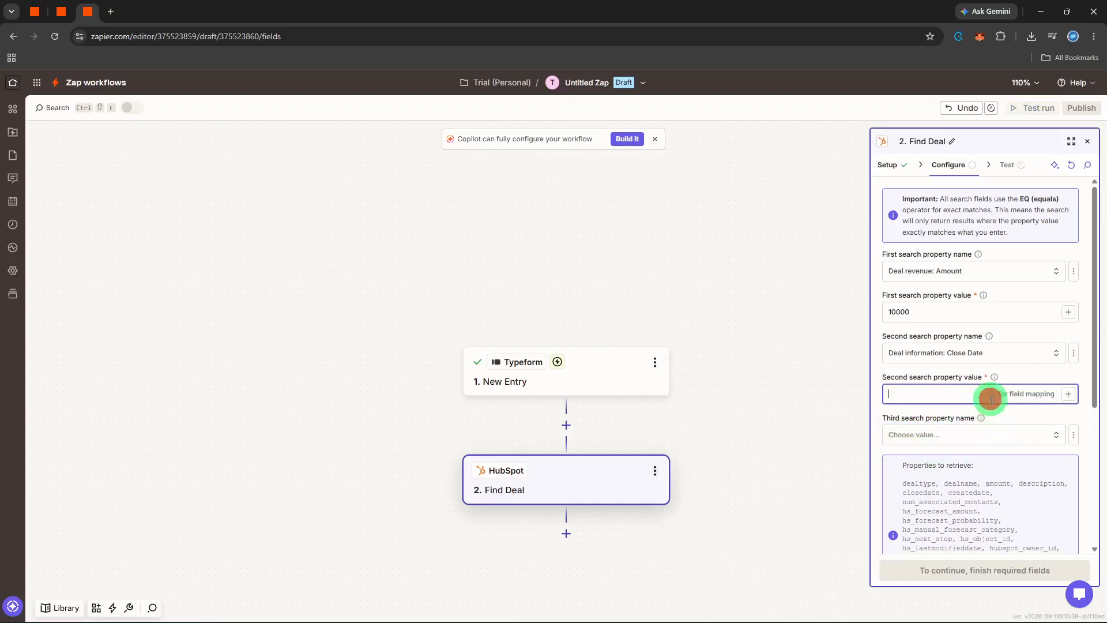
Set the second search property to Deal revenue: Amount in company currency with the value 1200.
left_click(995, 354)
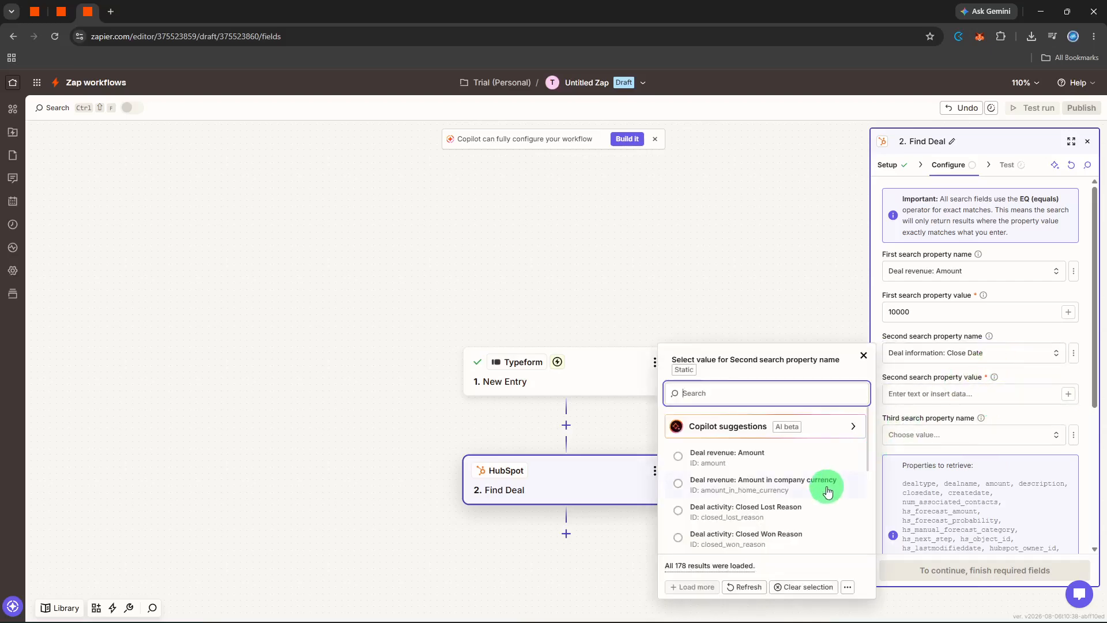
left_click(828, 488)
left_click(921, 397)
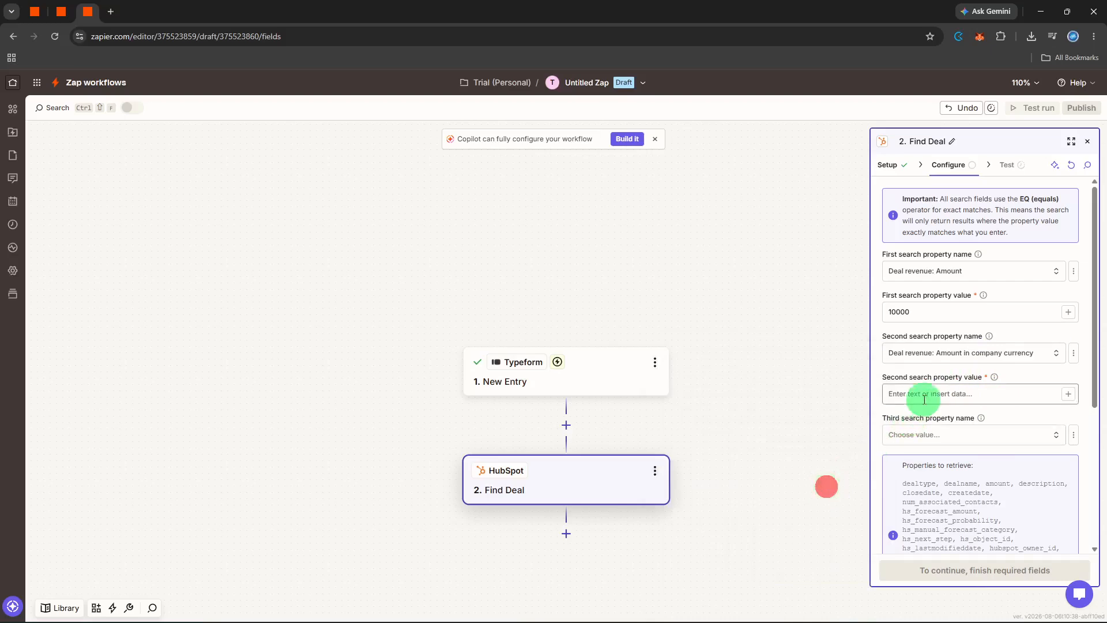
type("12")
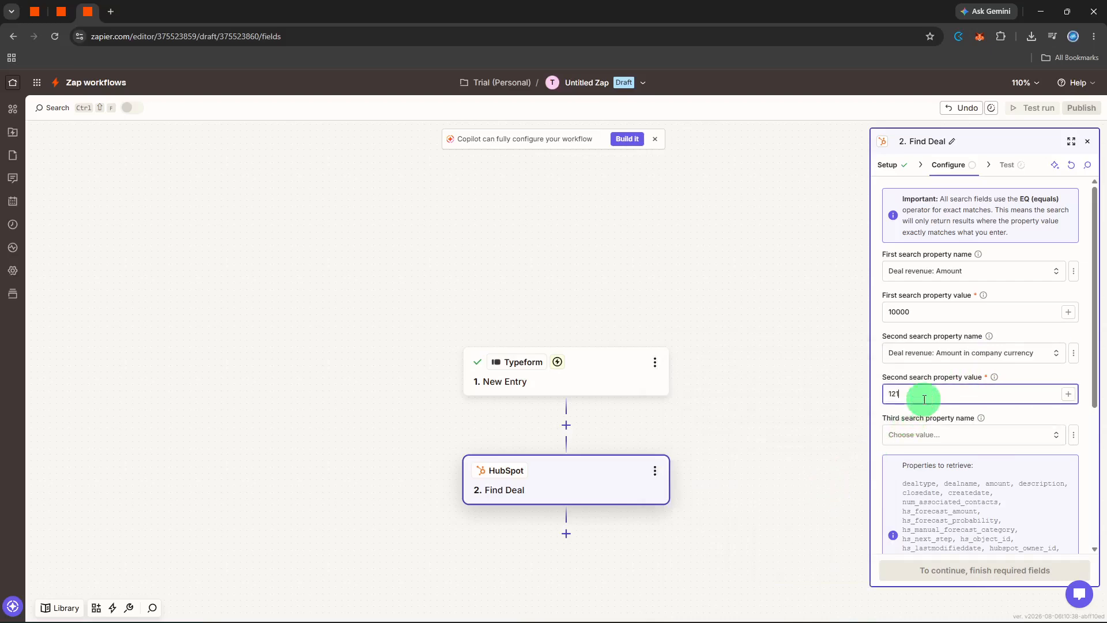
type("00")
left_click(948, 442)
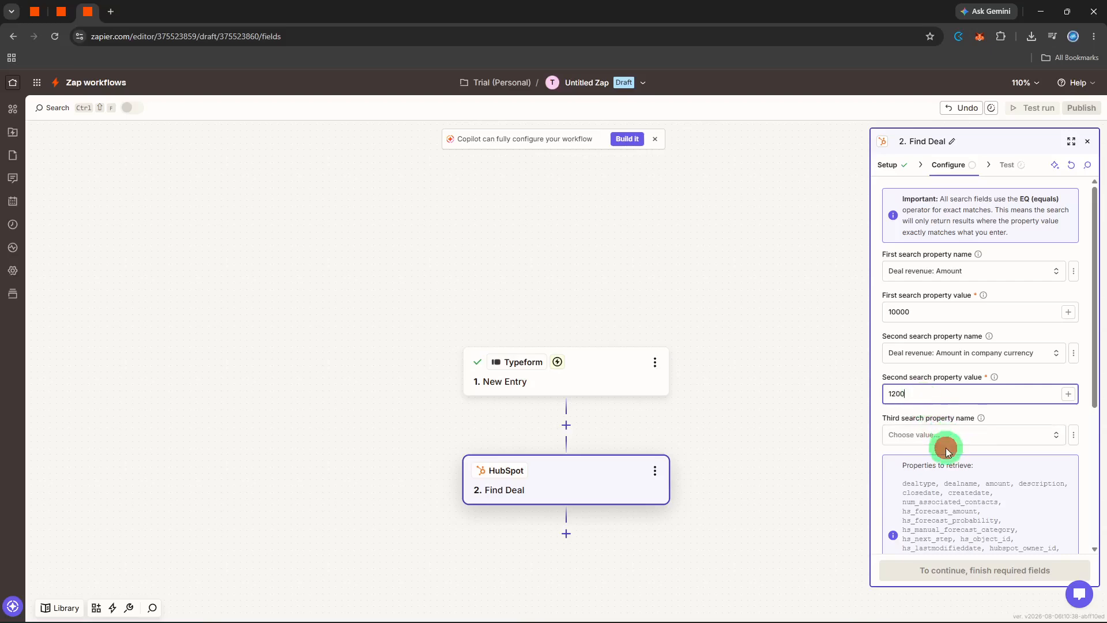
Continue to the Find Deal test, skip it and close the step's settings.
left_click(955, 572)
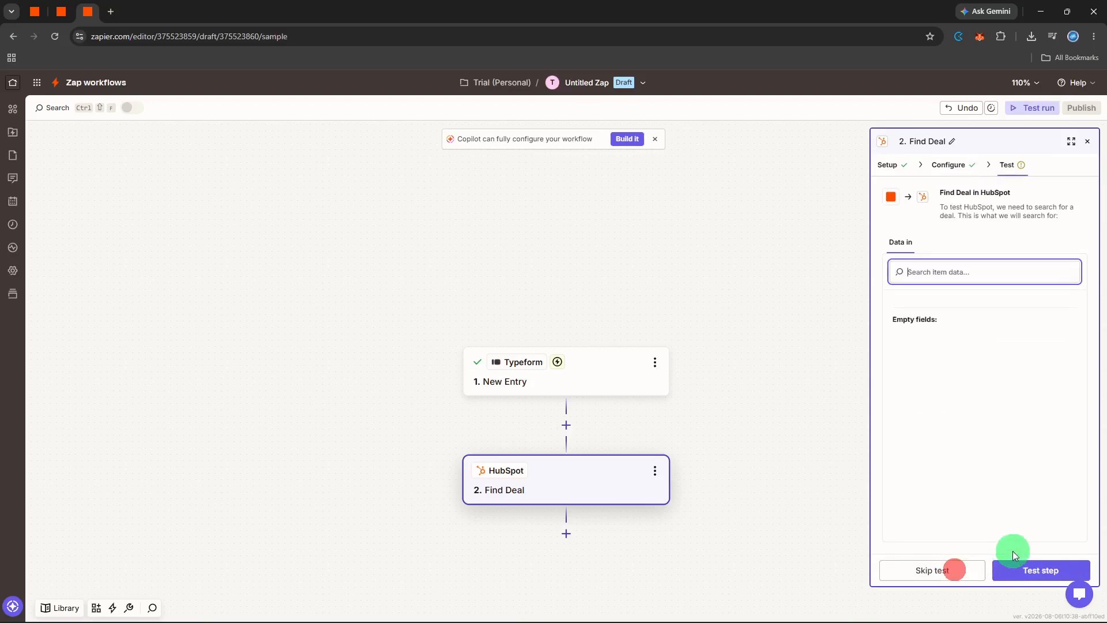
left_click(949, 574)
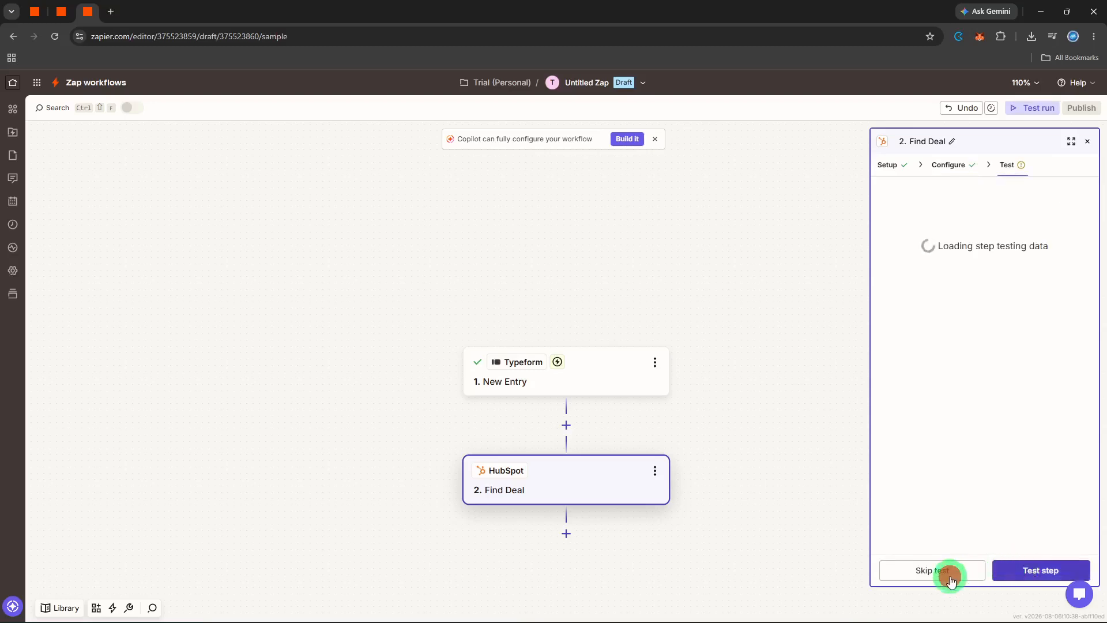
left_click(1087, 144)
left_click(1009, 255)
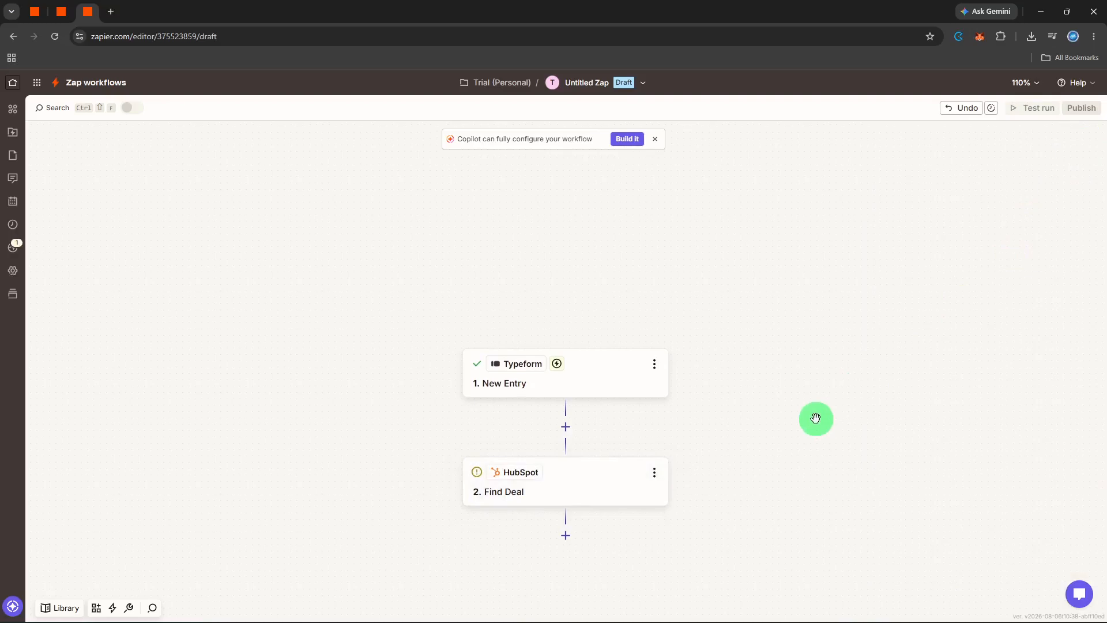
Reopen the HubSpot Find Deal step, review its search configuration and test input data, and close it.
left_click(601, 472)
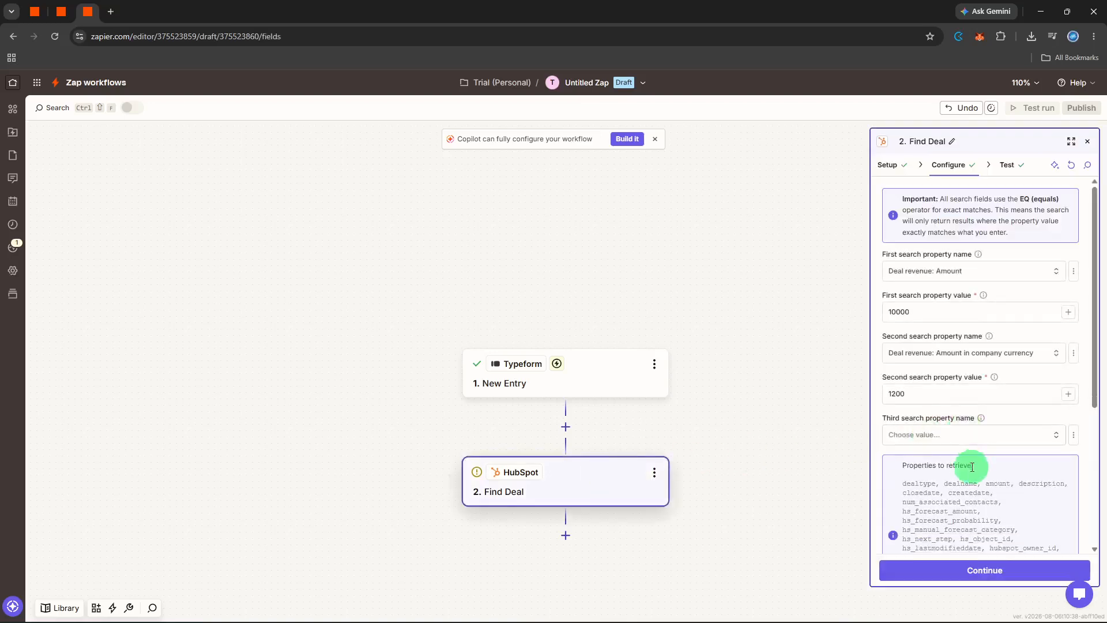
left_click(975, 565)
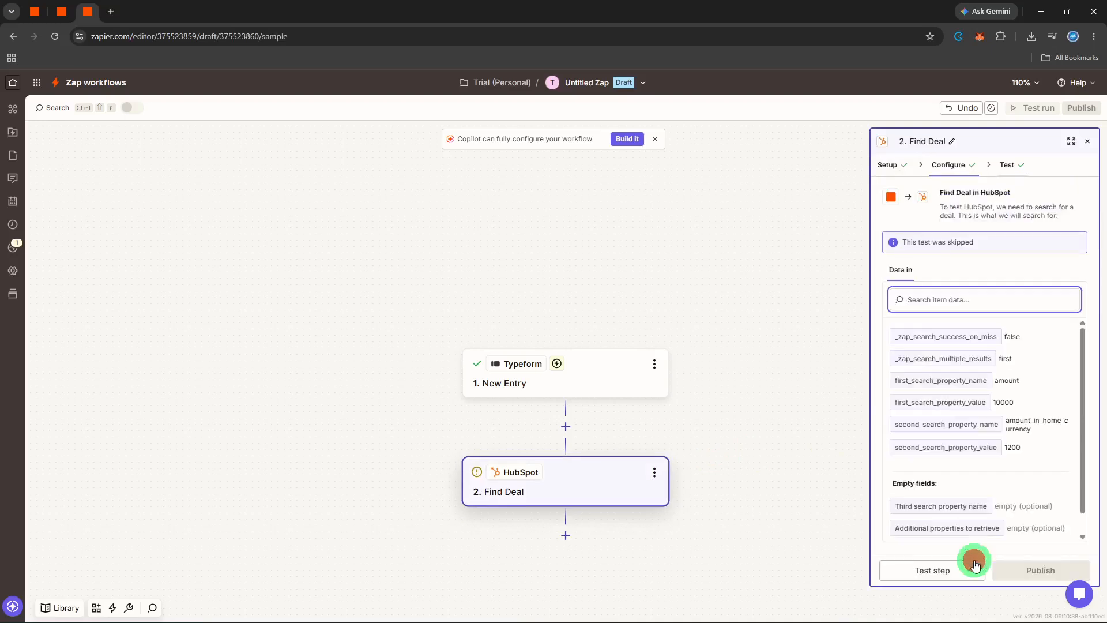
left_click(1026, 549)
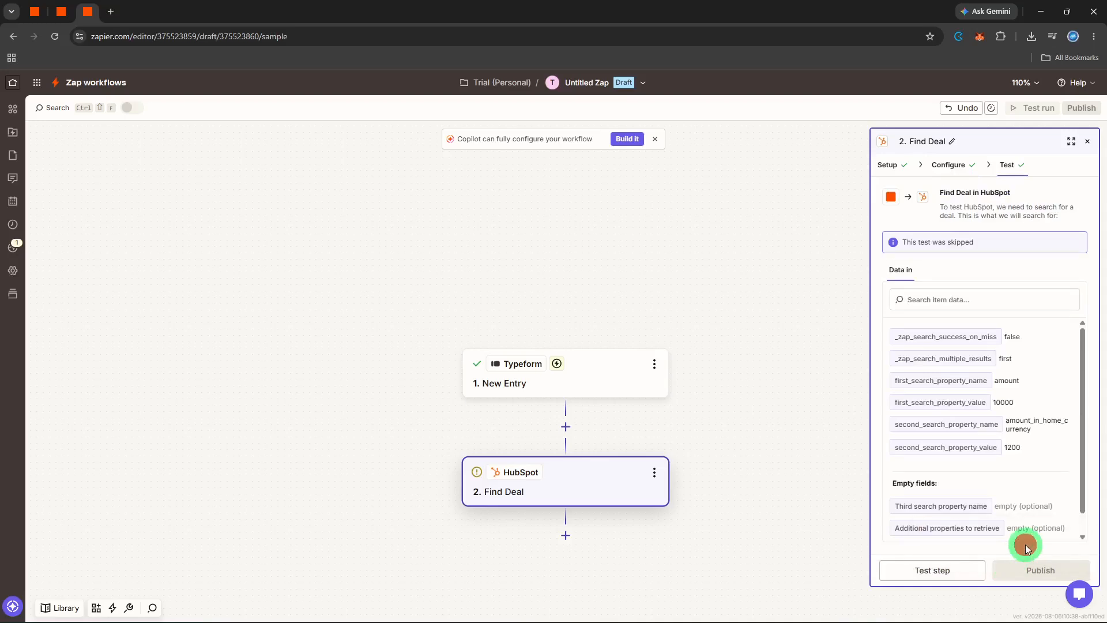
scroll(1033, 487, "down", 1)
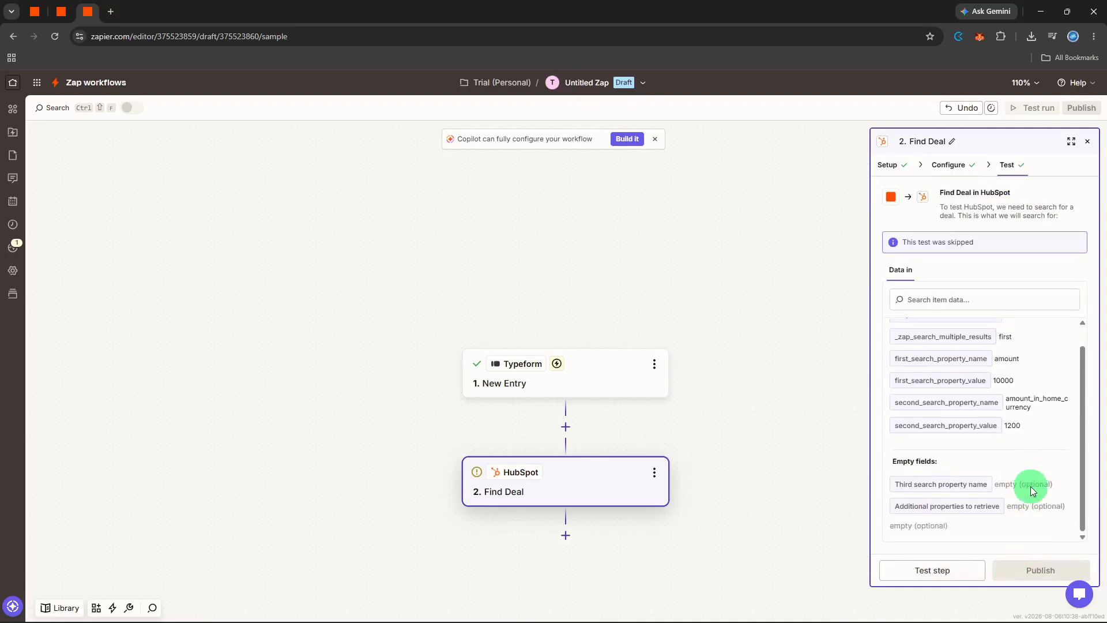
scroll(1033, 486, "up", 1)
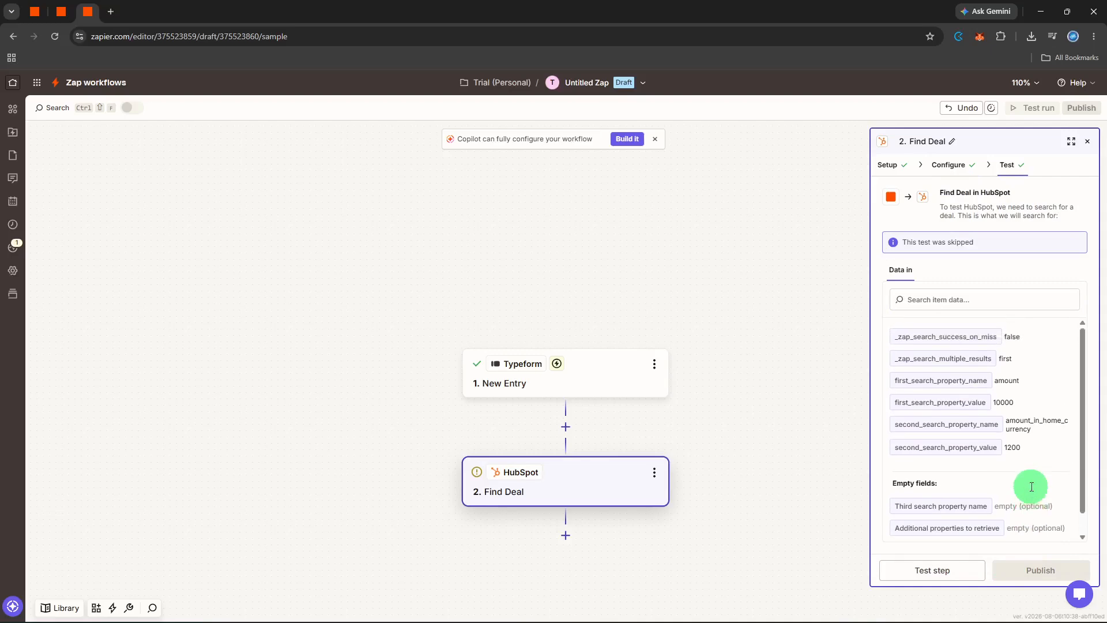
left_click(1088, 142)
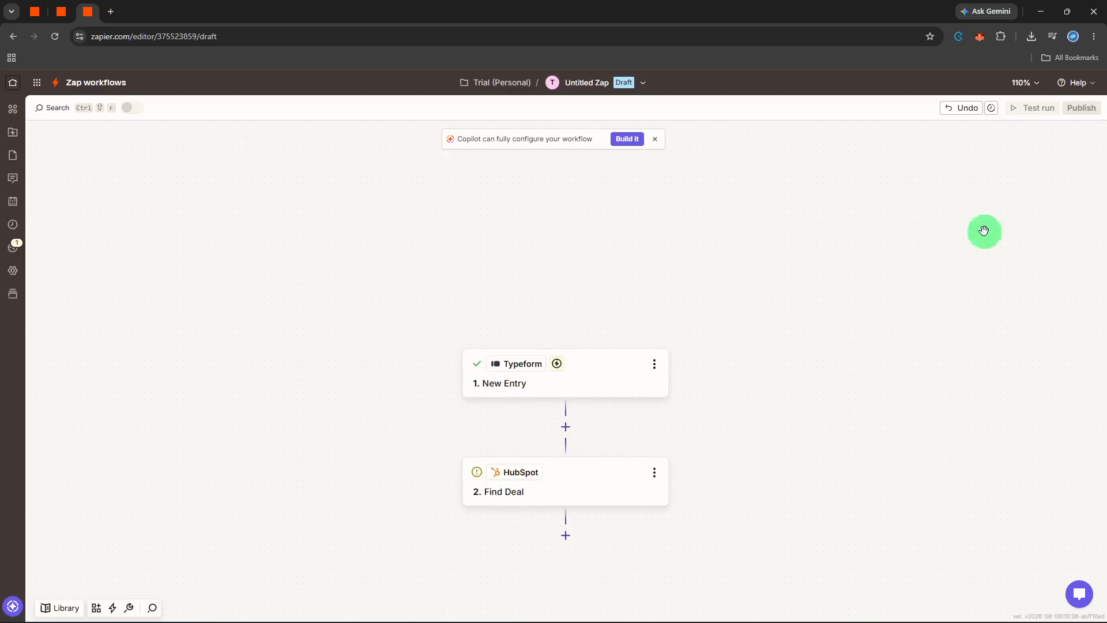
Add a HubSpot action after the Find Deal step, choose Update Deal as its event and continue to its configuration.
left_click(564, 535)
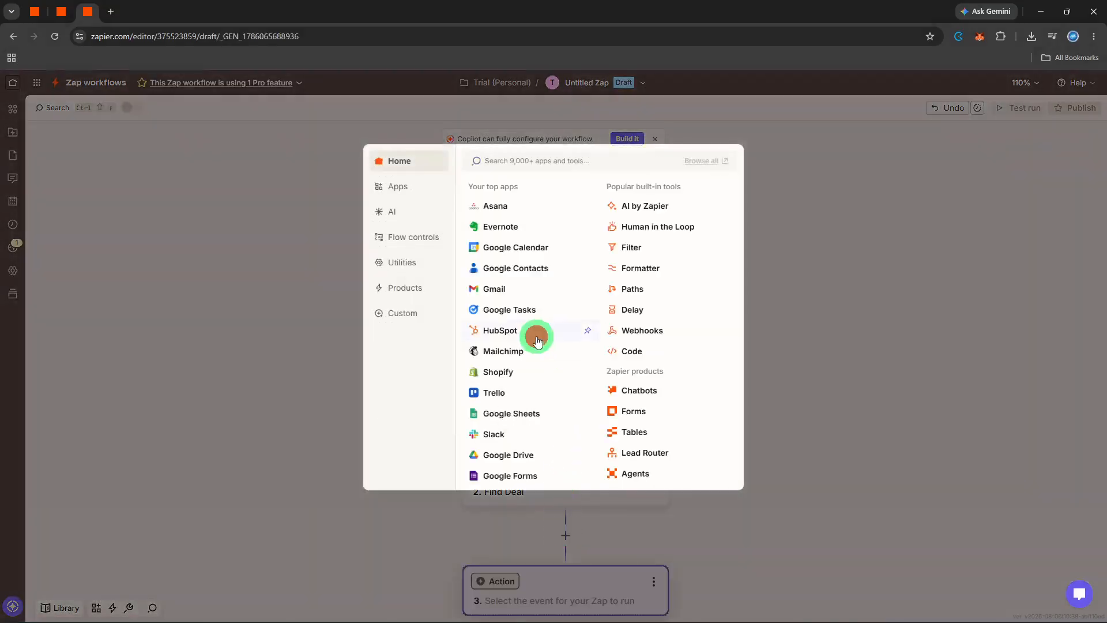
left_click(536, 332)
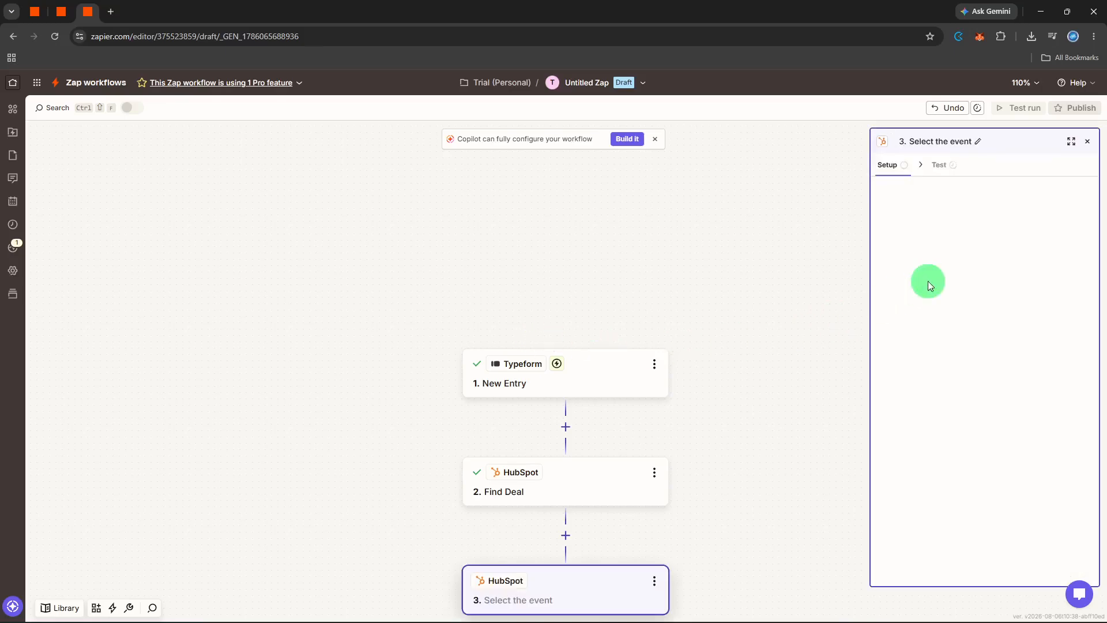
left_click(936, 263)
type("upd")
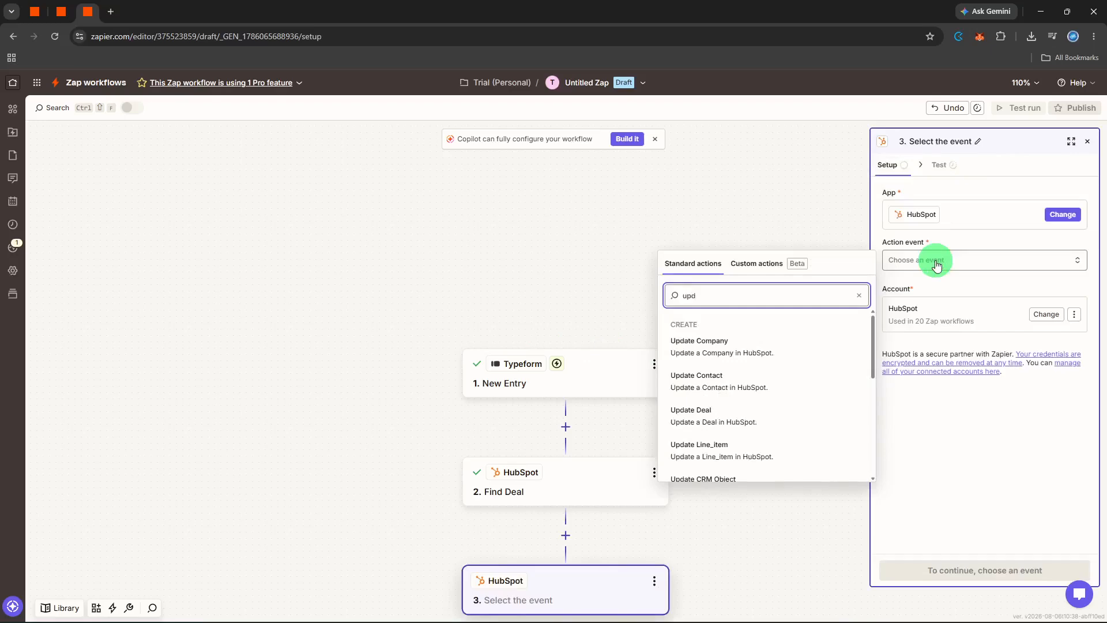
left_click(794, 415)
left_click(944, 564)
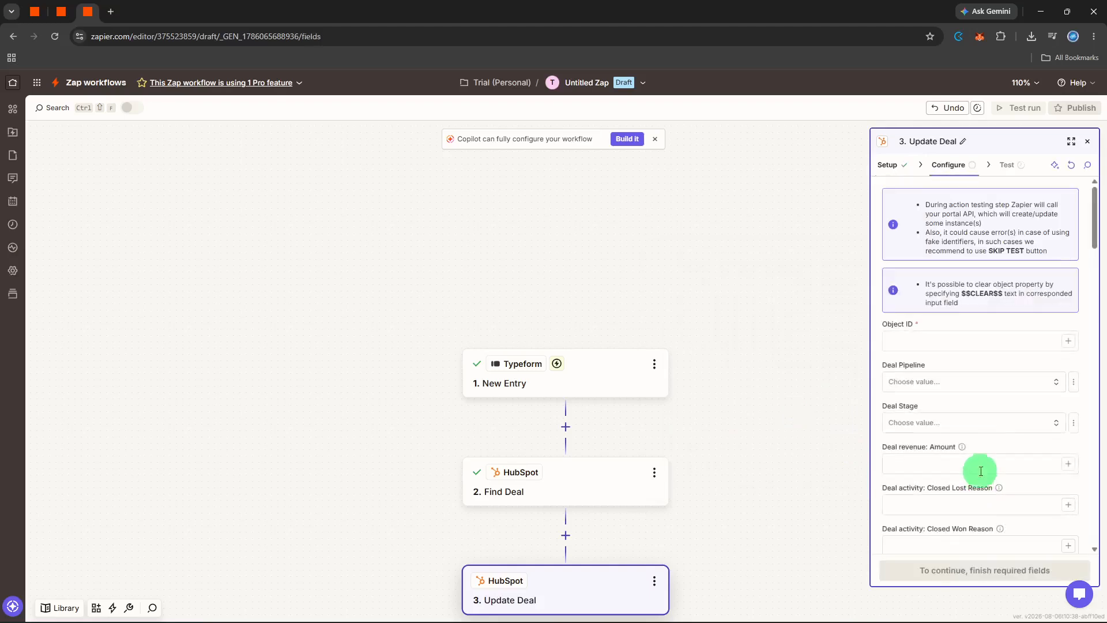
Set the Update Deal step's Object ID to Deal and its Deal Pipeline to Demo Pipeline.
left_click(986, 348)
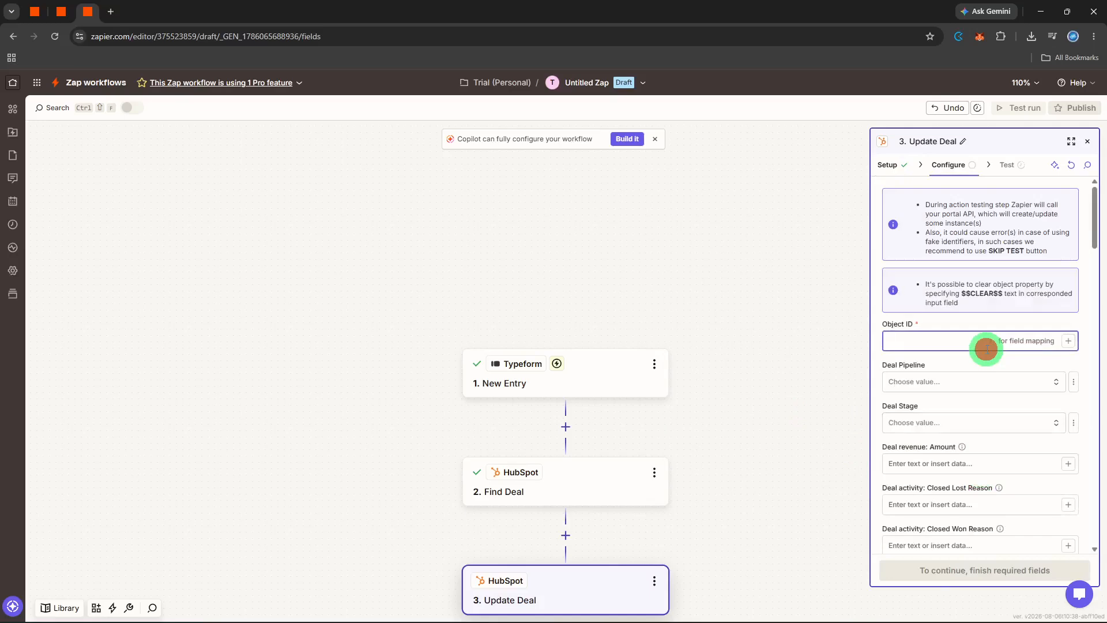
type("Deal")
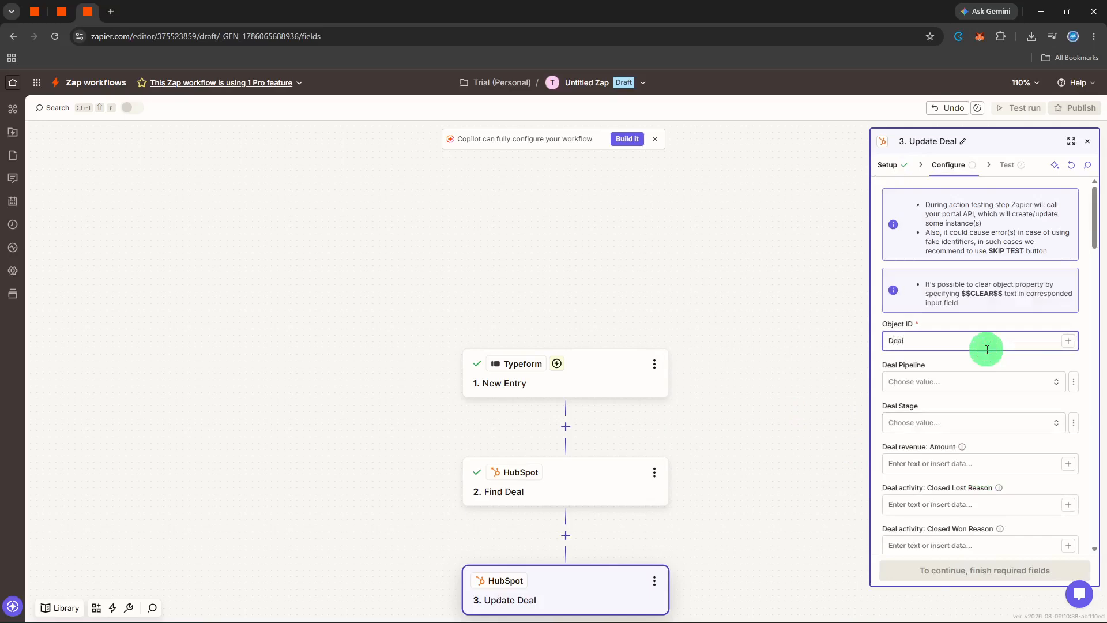
left_click(984, 361)
scroll(984, 361, "down", 1)
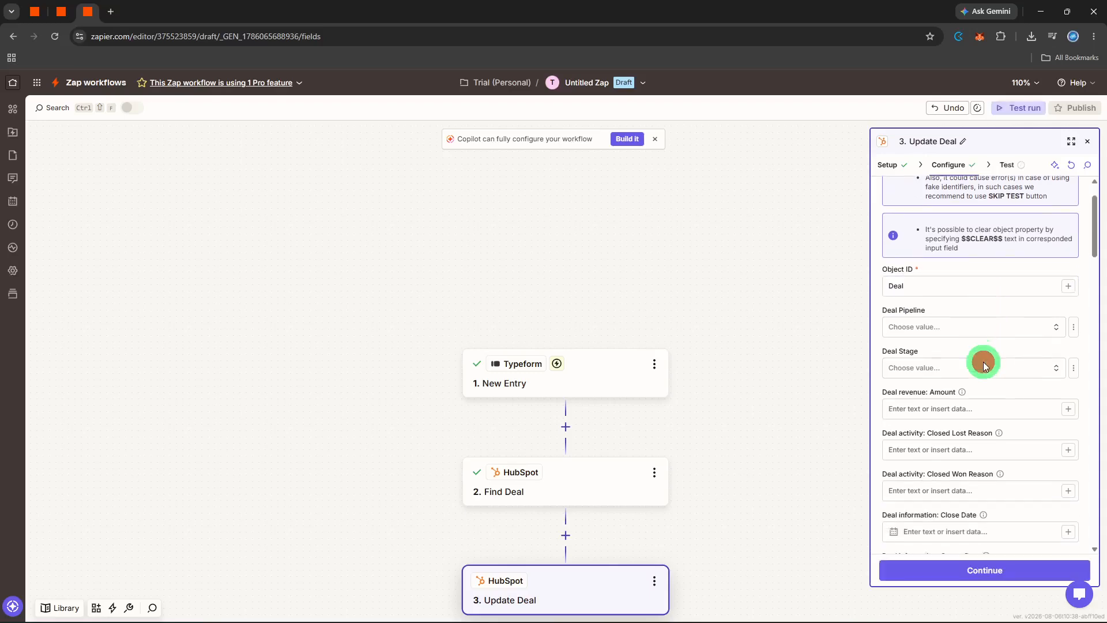
left_click(1003, 333)
left_click(835, 363)
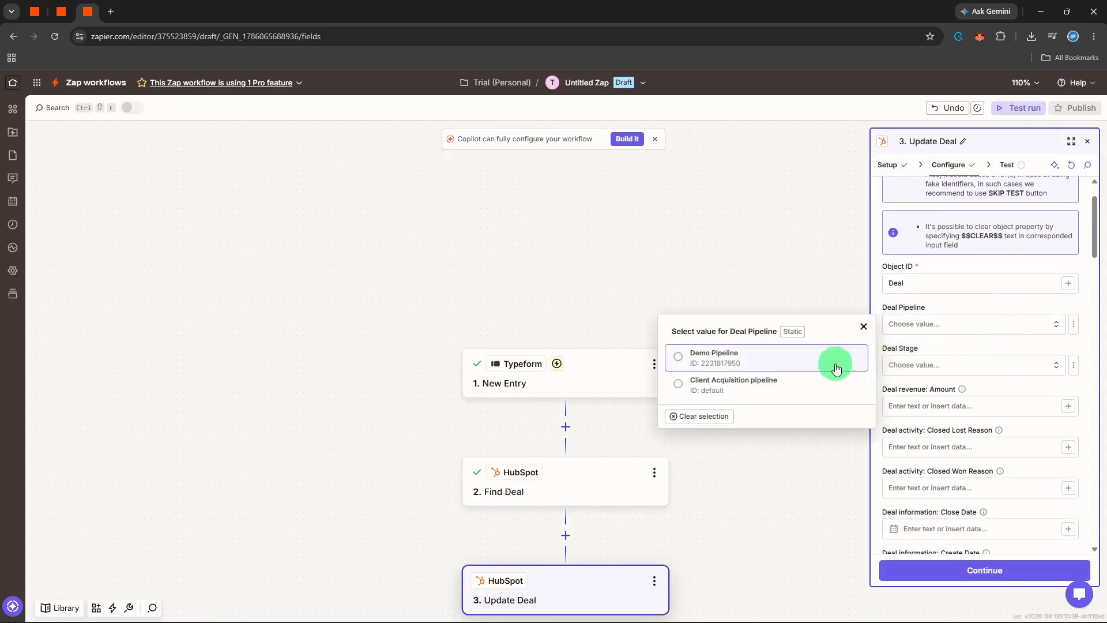
Continue to the Update Deal test, skip it and close the step's settings.
left_click(984, 569)
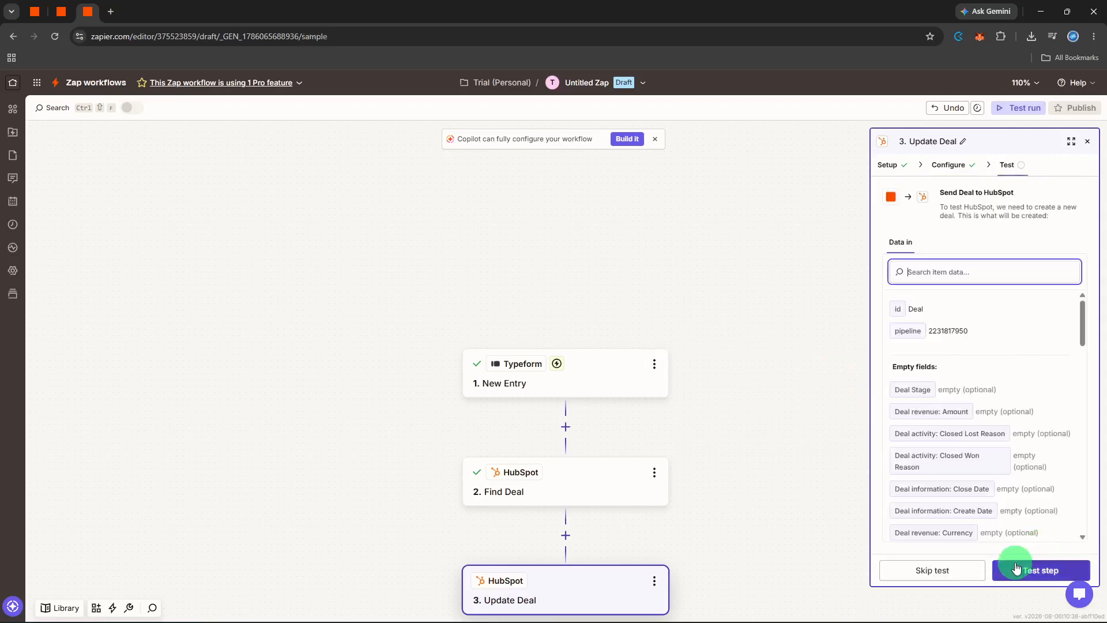
left_click(976, 568)
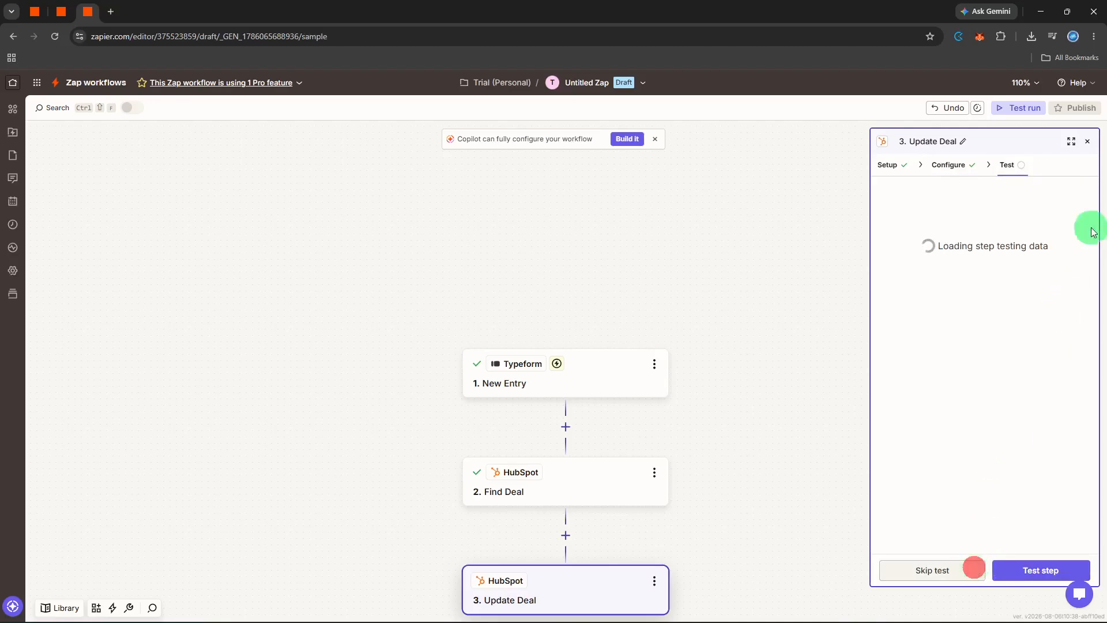
left_click(1087, 143)
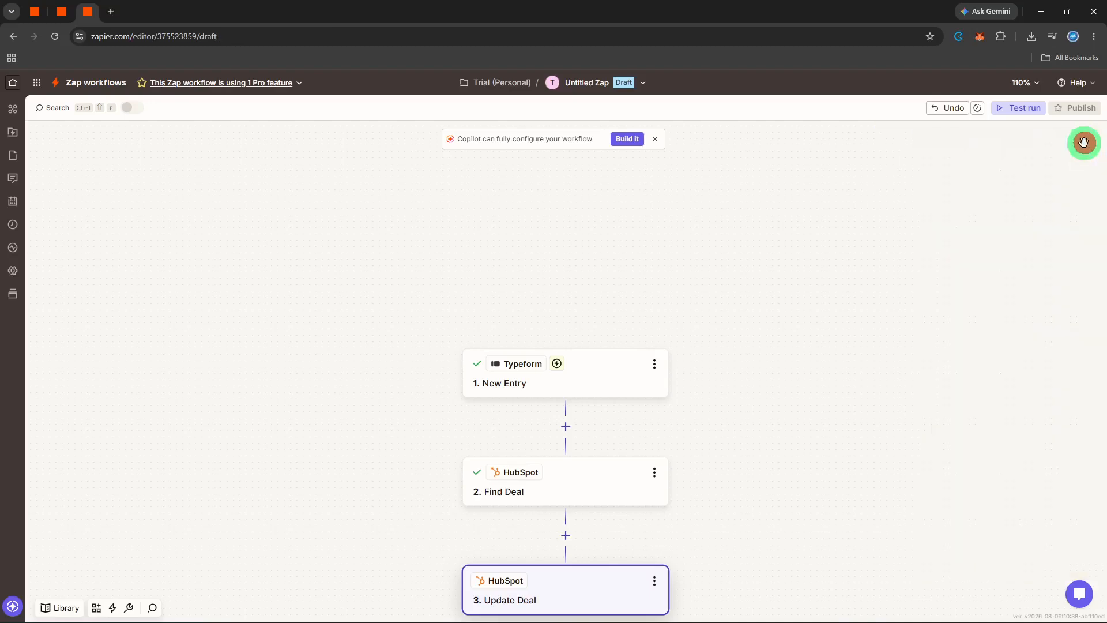
Rename the Zap as "update deal pipeline".
left_click(598, 76)
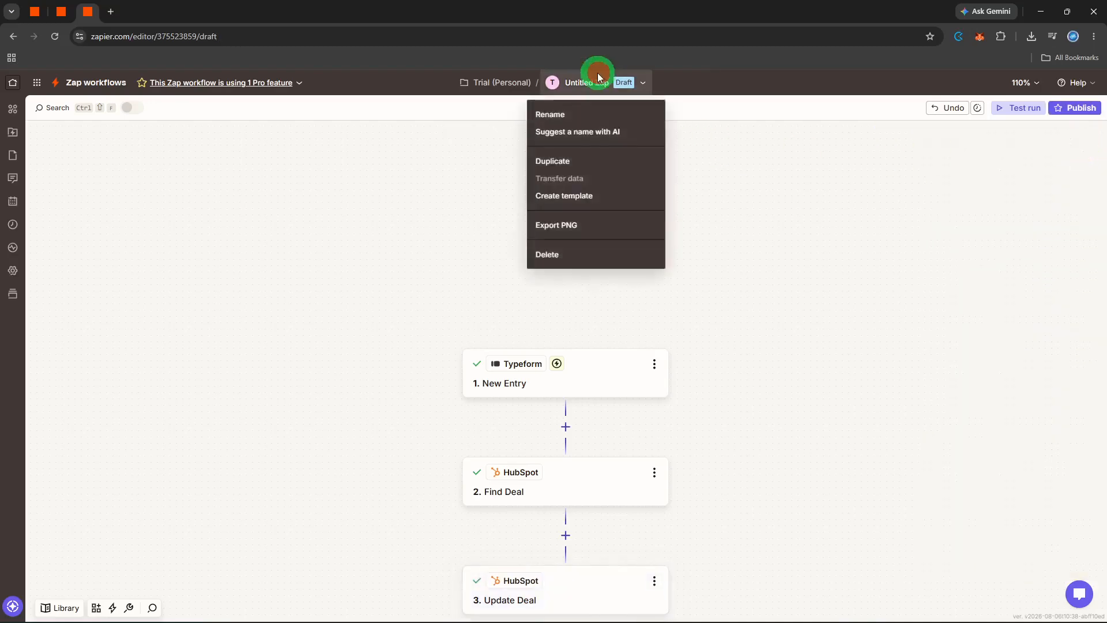
left_click(583, 111)
key("BackSpace")
type("update deal ")
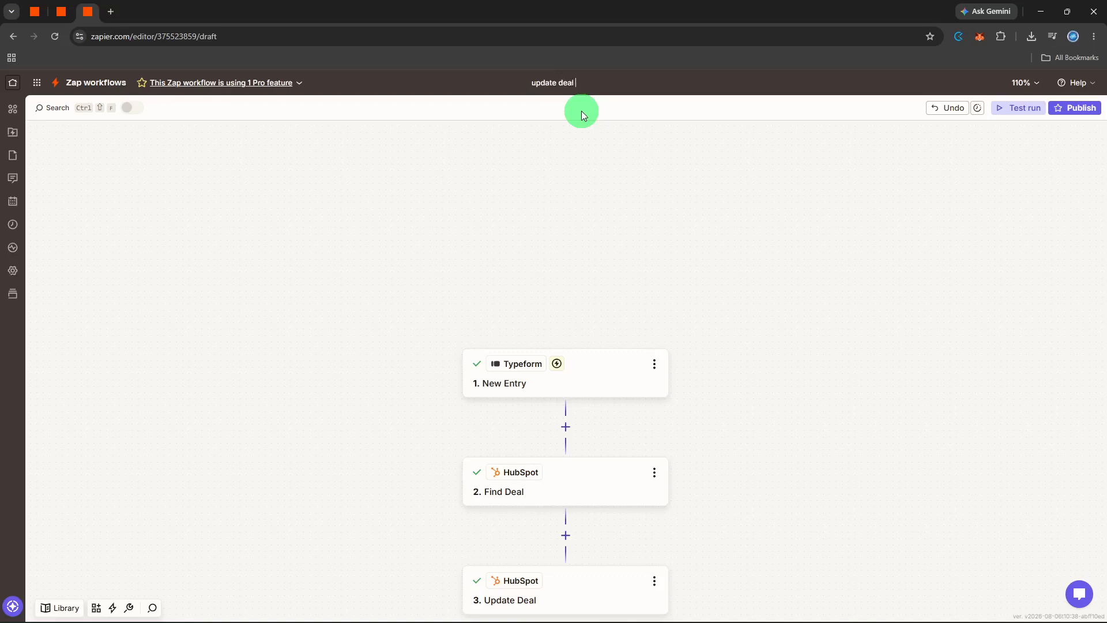
type("pipeline")
key("Return")
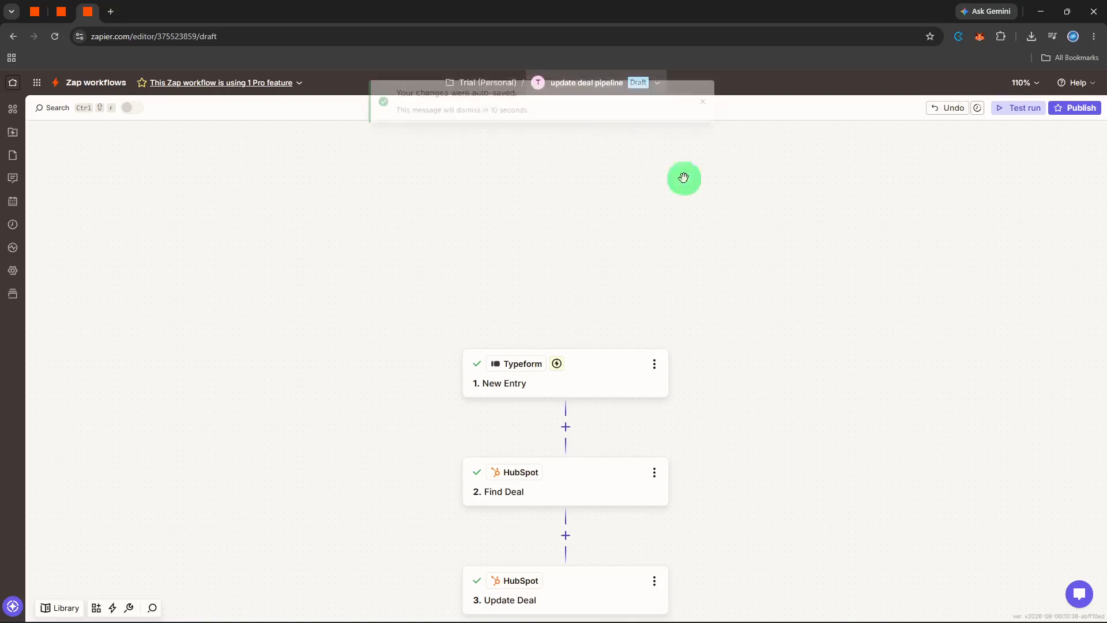